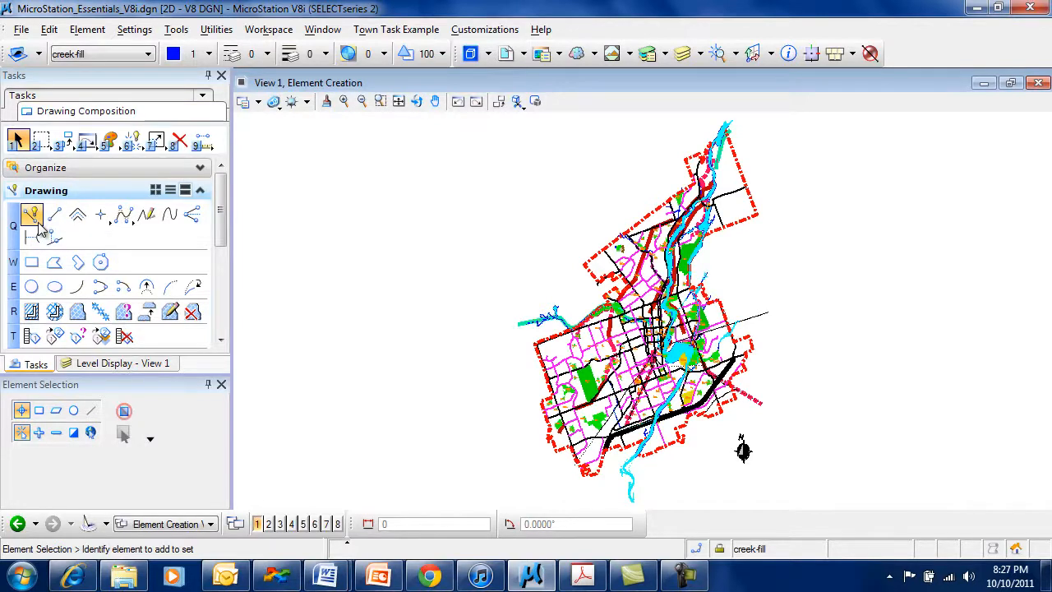
- Start the Place SmartLine tool and review its segment type and vertex type options, keeping Lines and Sharp
click(37, 222)
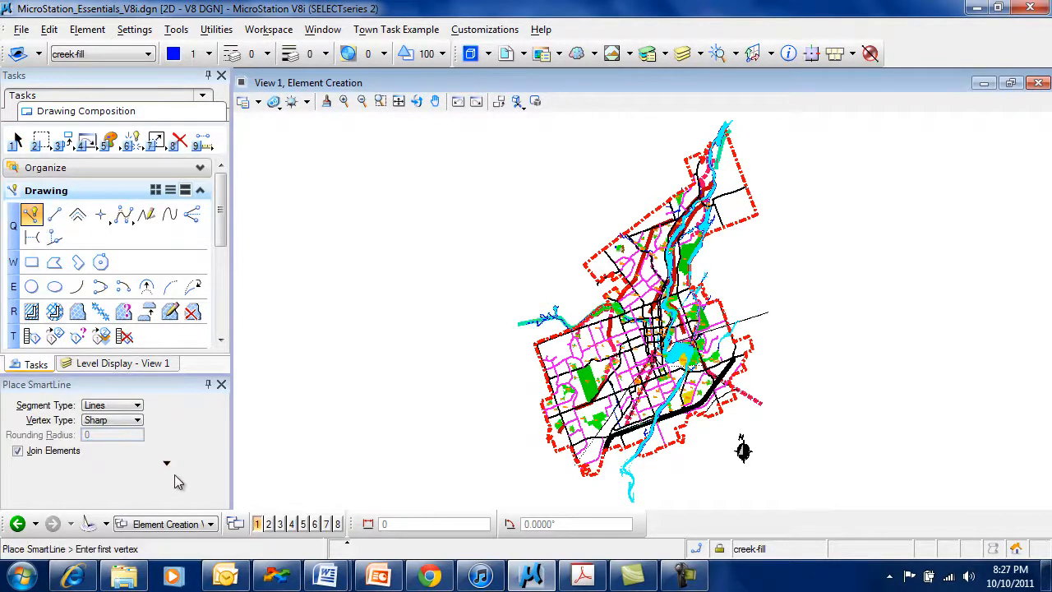
click(111, 411)
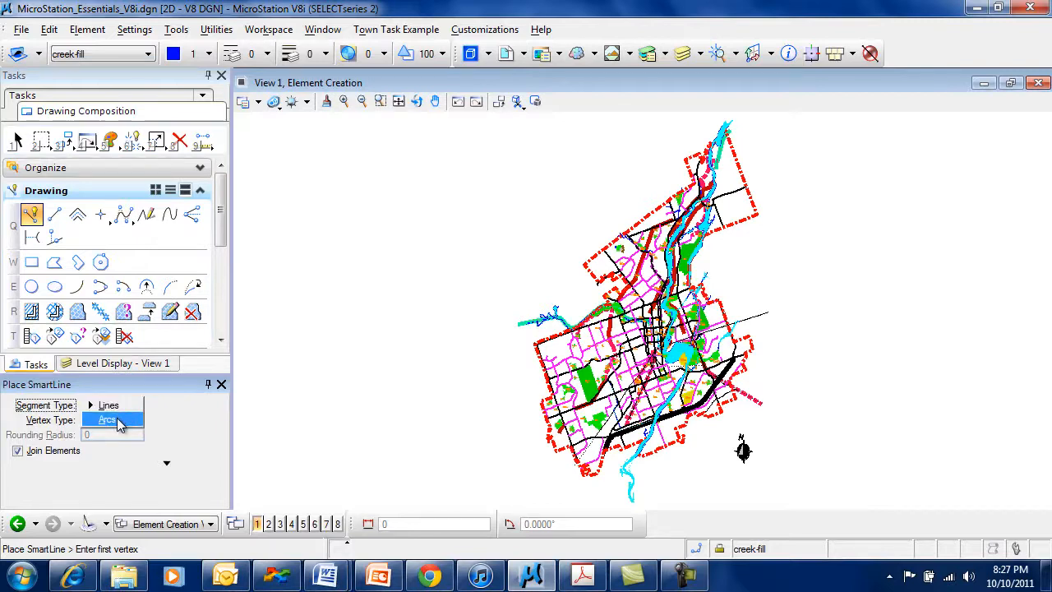
click(158, 410)
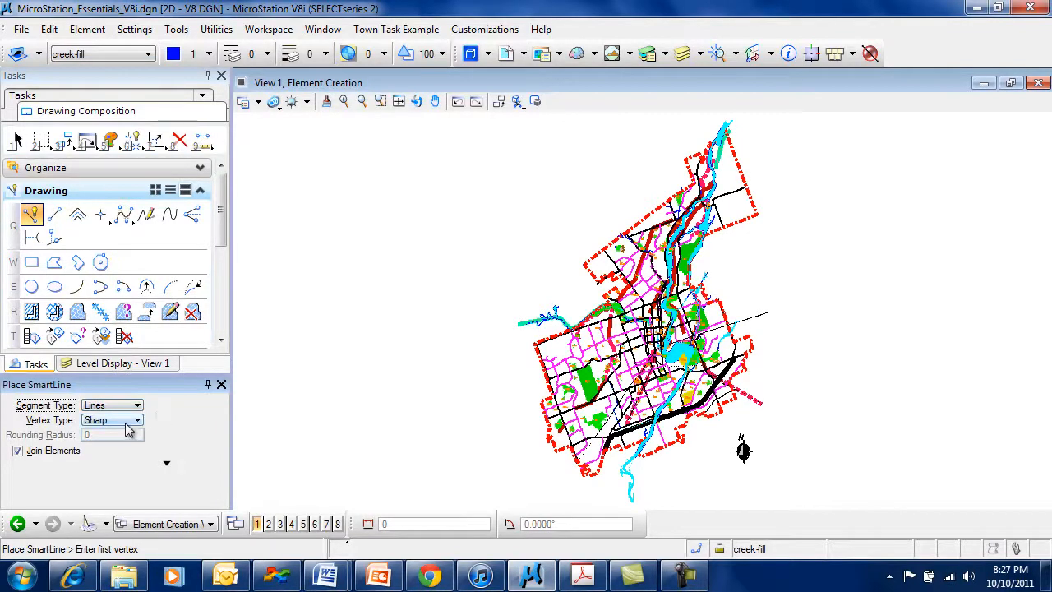
click(130, 424)
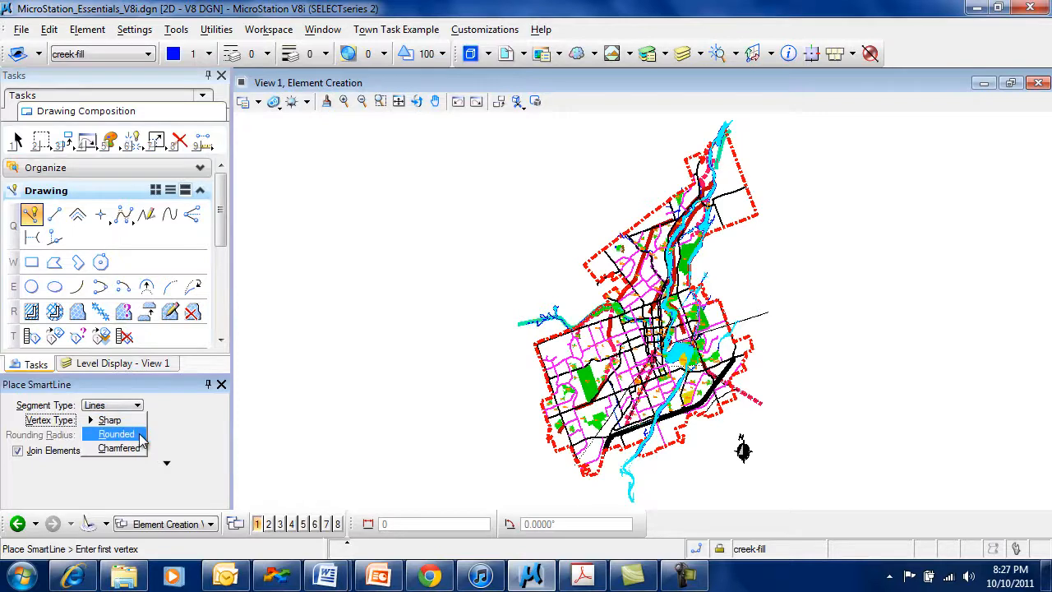
click(128, 481)
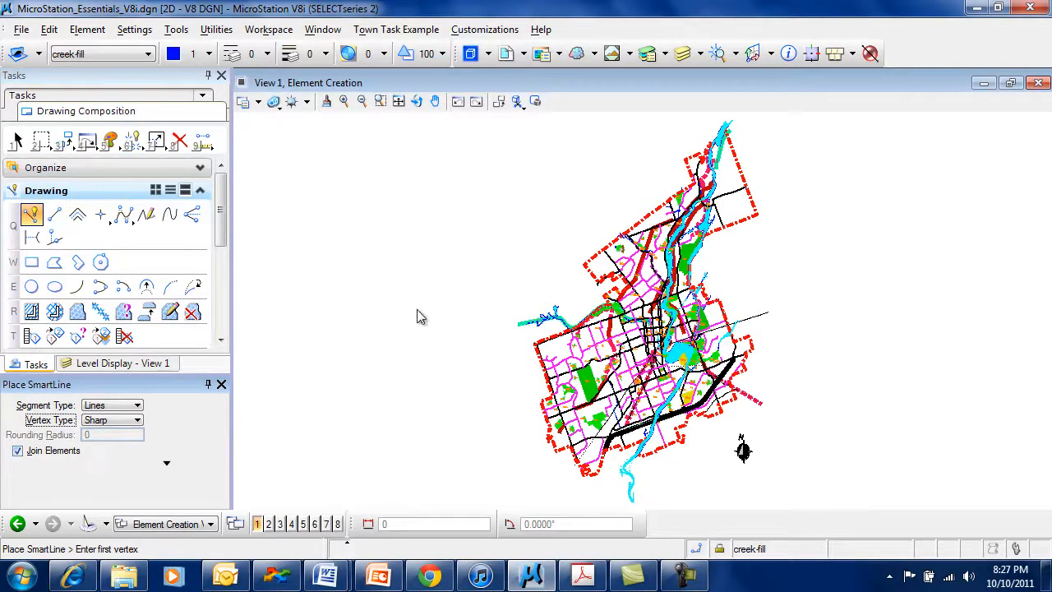
- Make Collectors the active level and have the active colour, line style and weight follow the level
scroll(549, 261, up, 5)
middle_drag(655, 375, 626, 323)
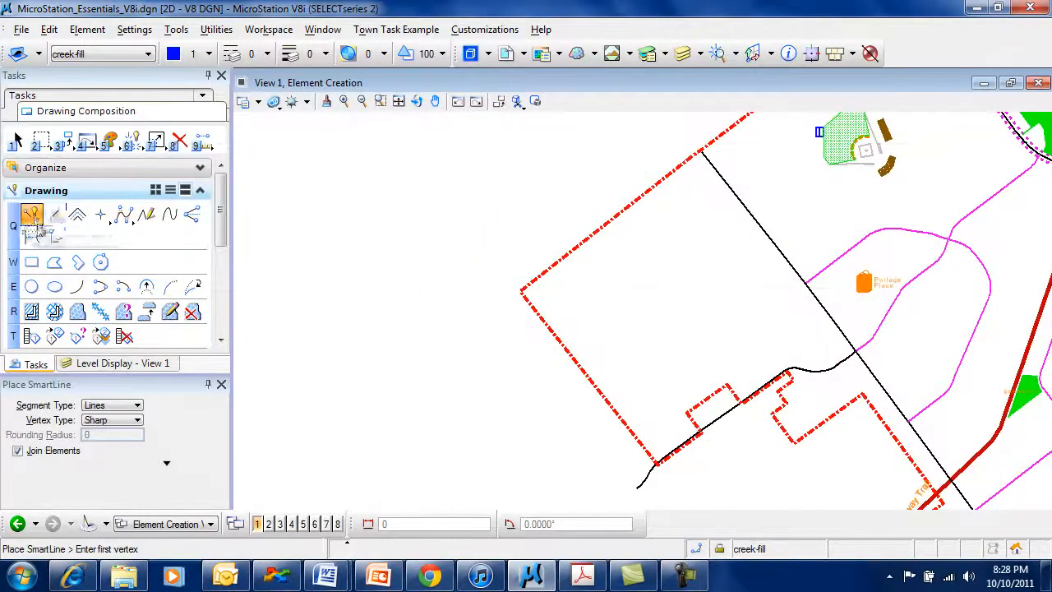
click(148, 55)
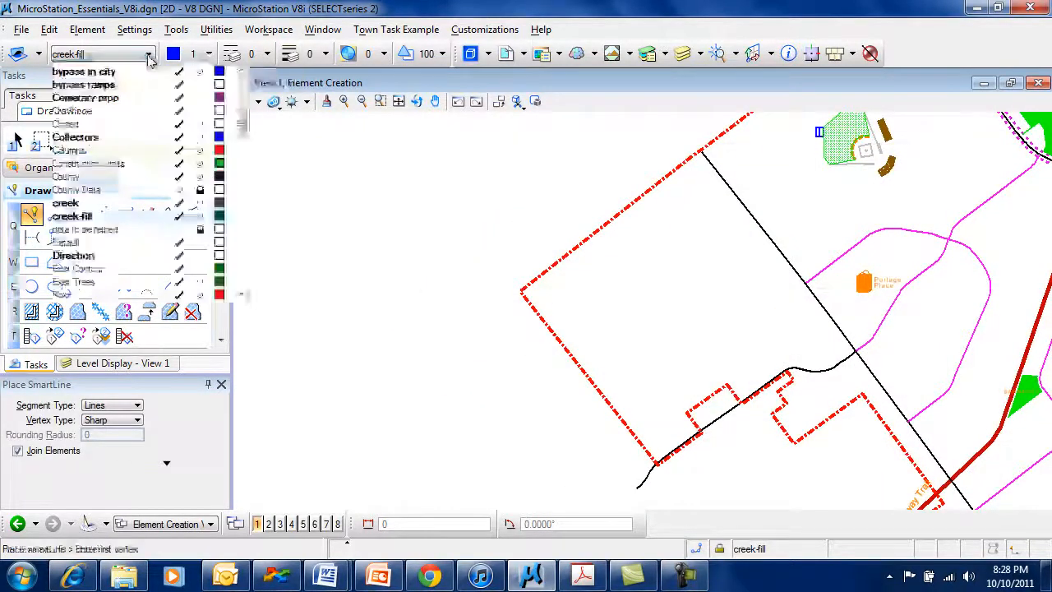
click(74, 138)
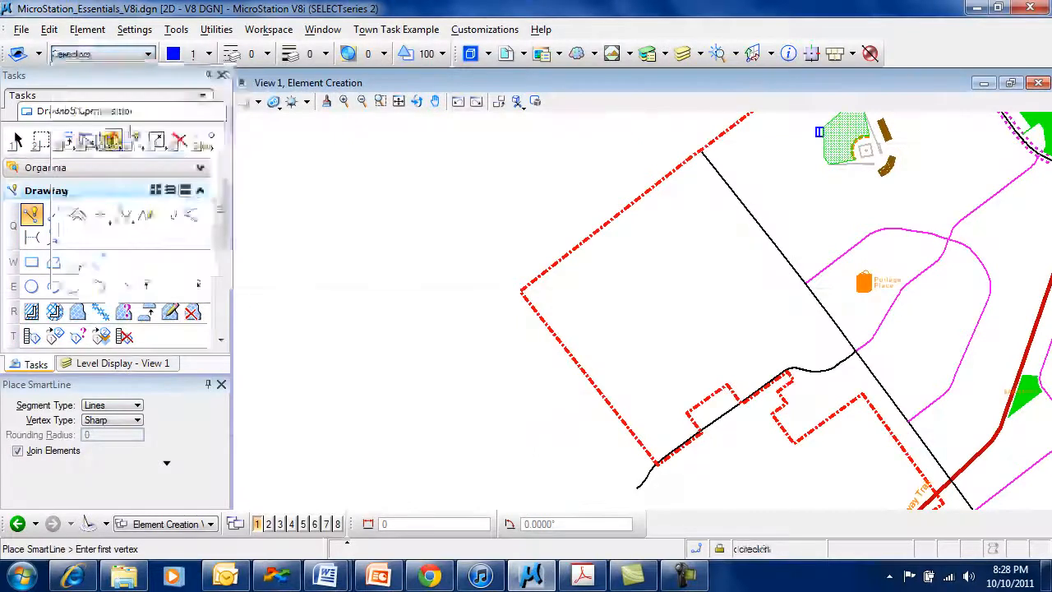
click(209, 54)
click(225, 309)
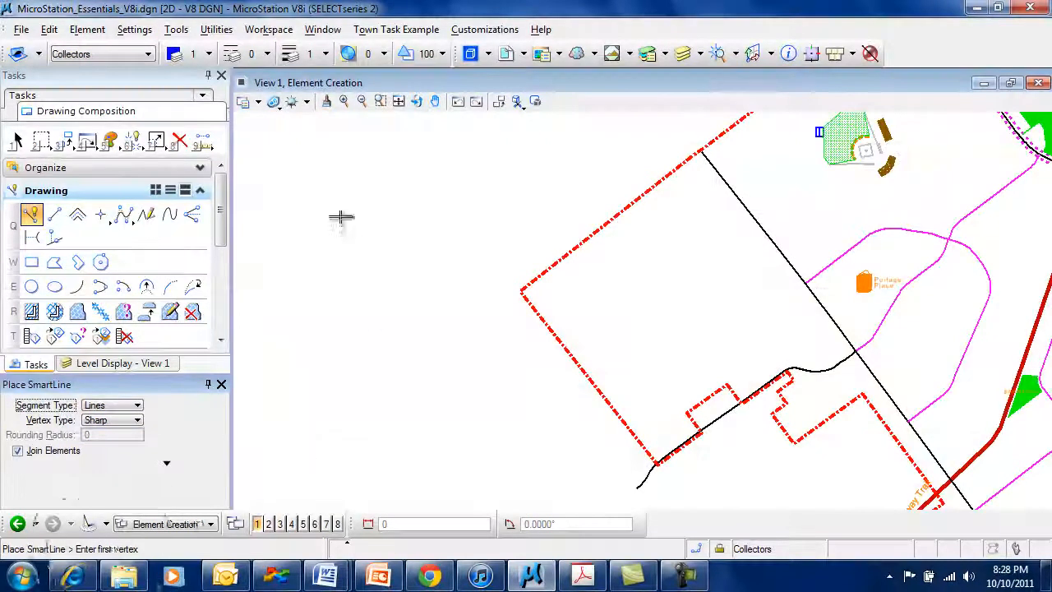
- Draw a single vertical SmartLine segment in the empty area west of the red boundary and identify its element type
click(318, 207)
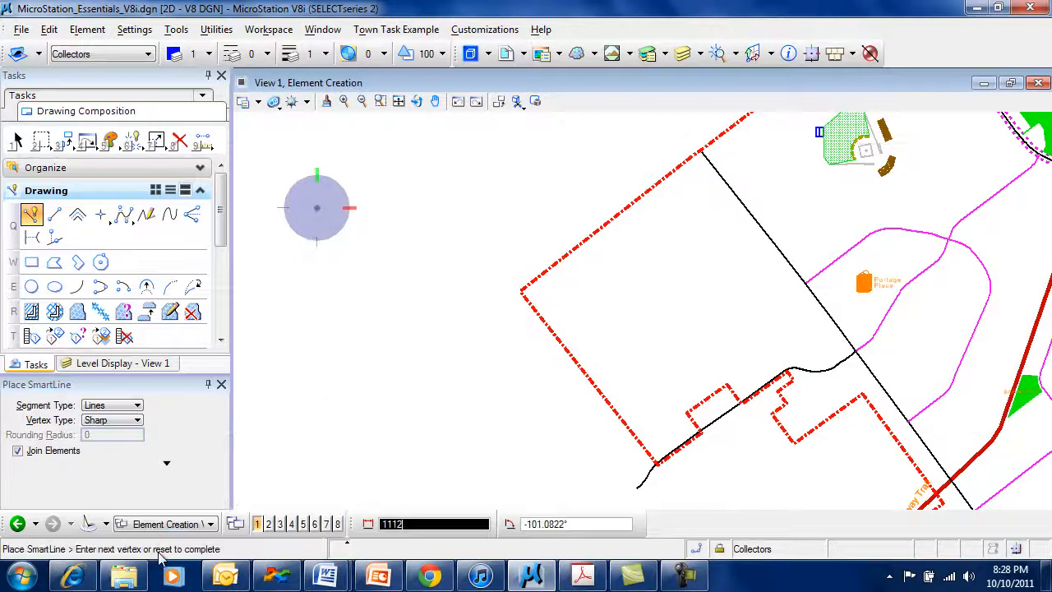
click(317, 354)
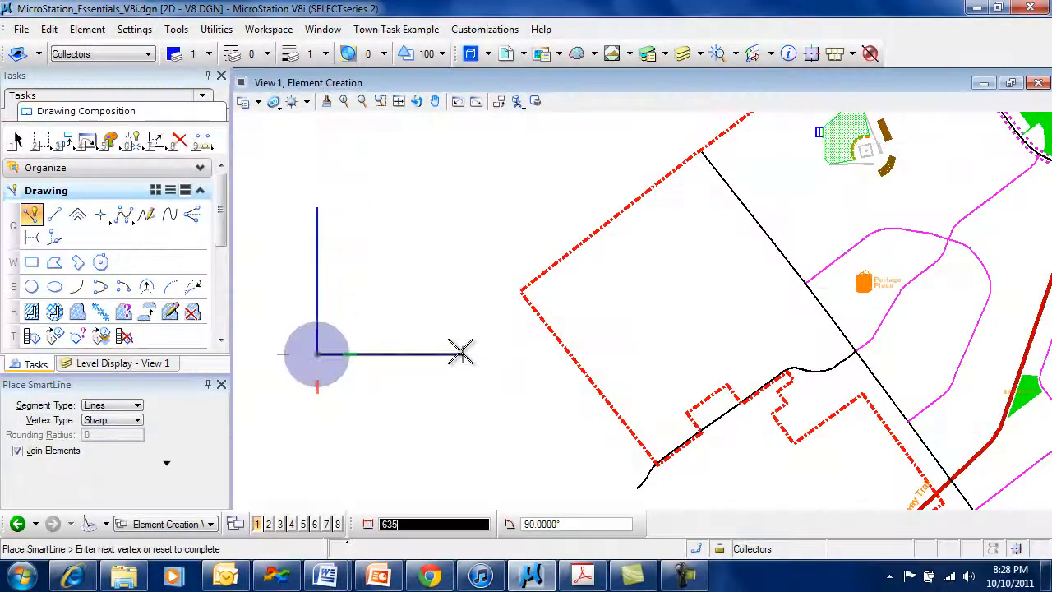
right_click(447, 423)
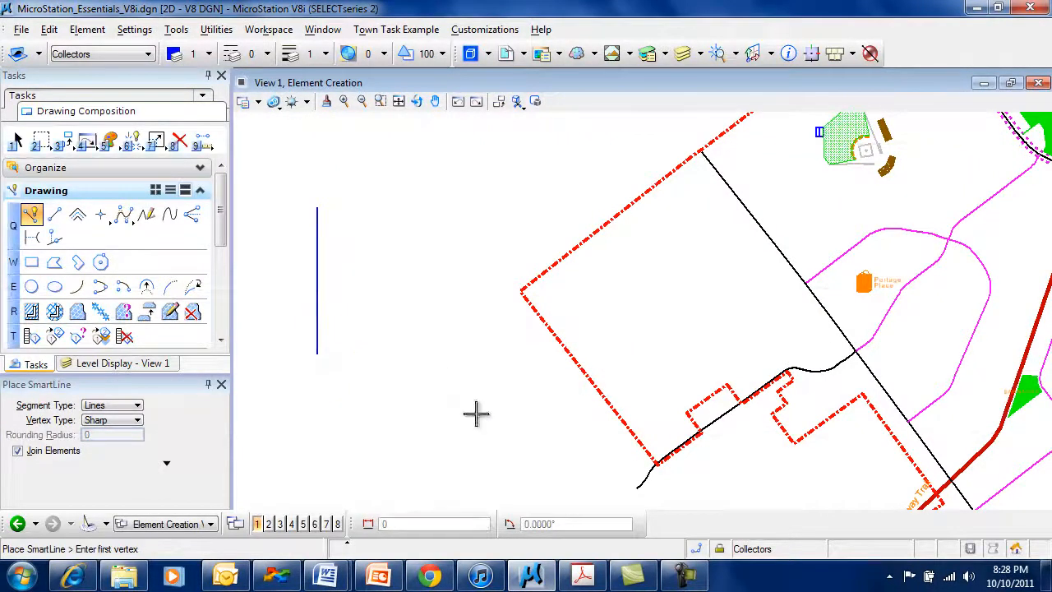
click(18, 140)
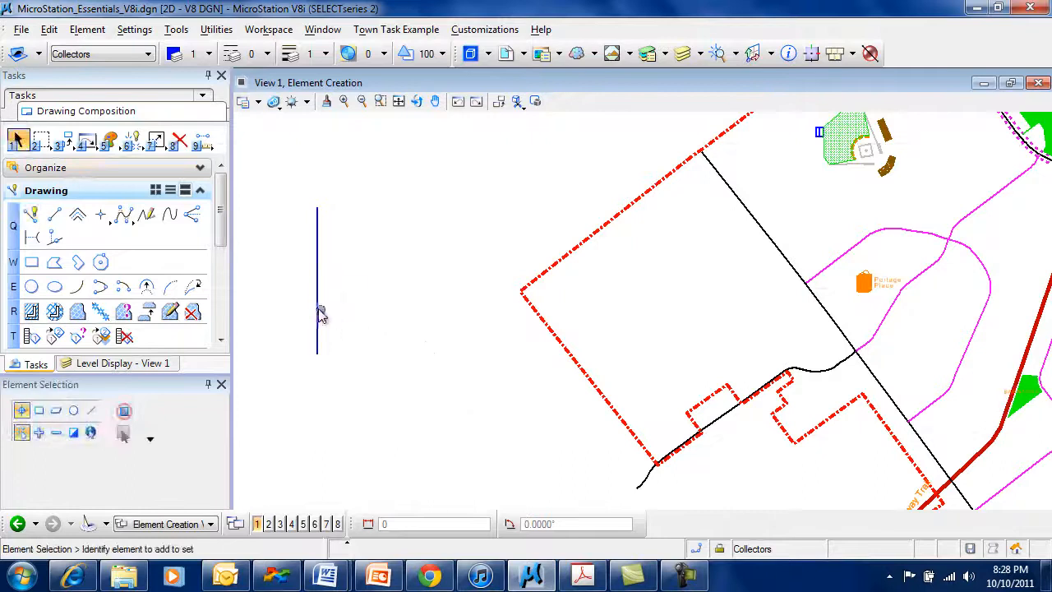
click(317, 312)
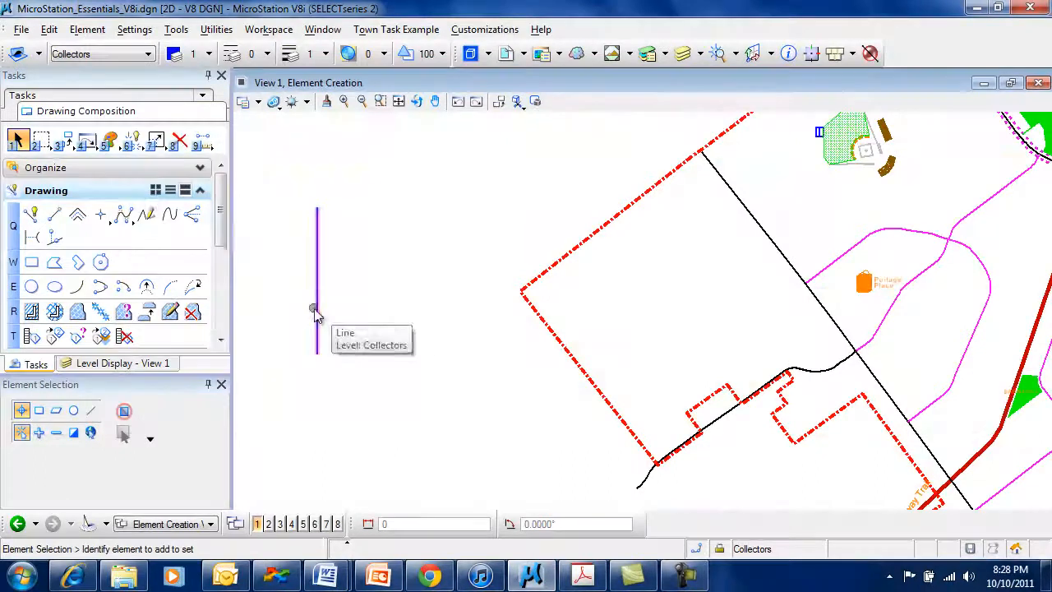
- Draw a zigzag SmartLine of four joined, sharp-cornered line segments between the vertical line and the red boundary
click(30, 214)
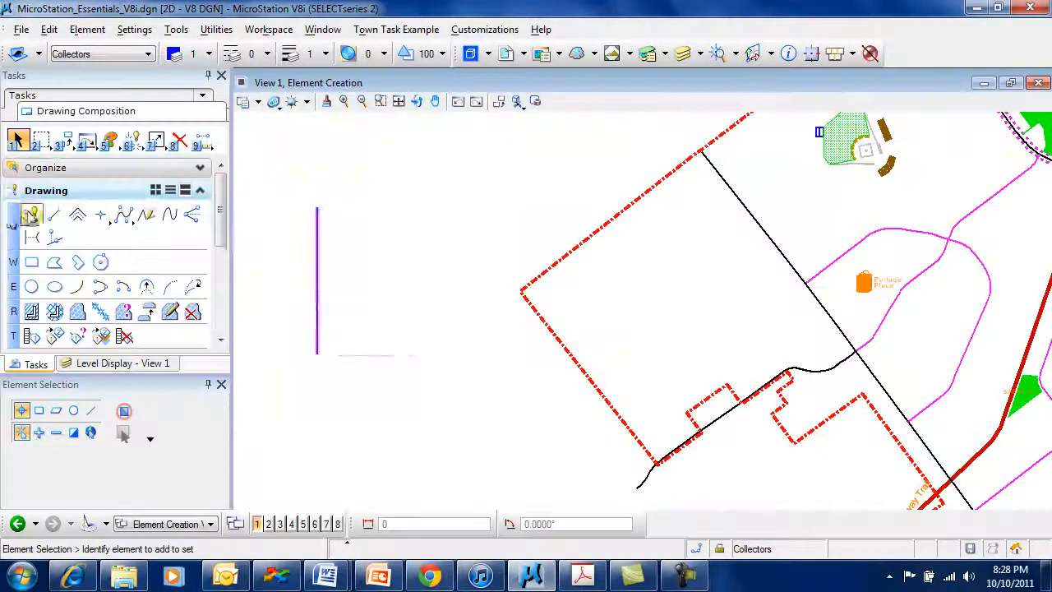
click(366, 173)
click(465, 262)
click(351, 338)
click(473, 439)
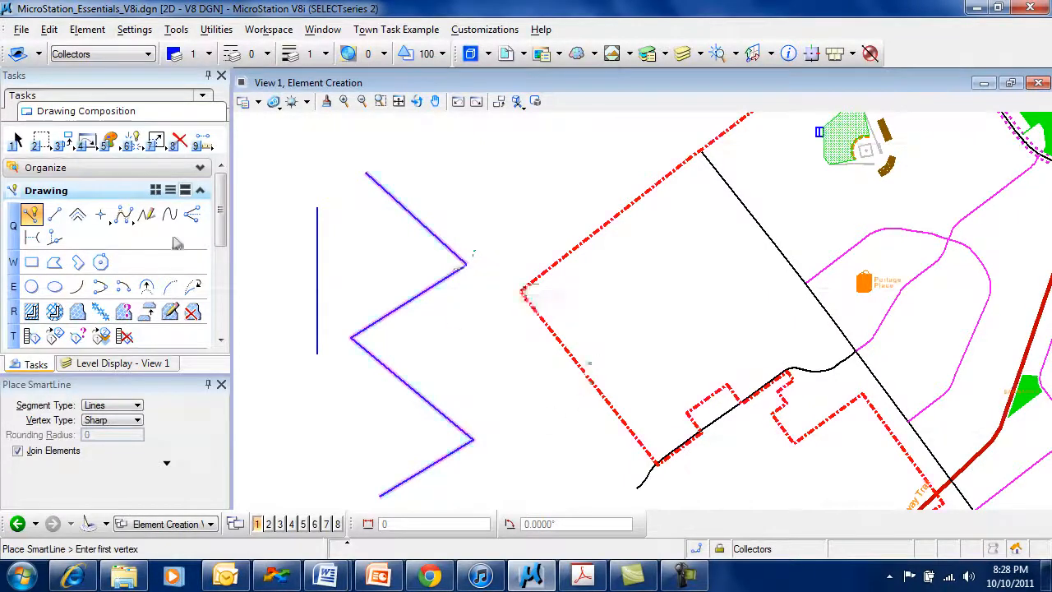
- Delete the single vertical line and the zigzag line string
click(179, 141)
click(317, 263)
click(459, 269)
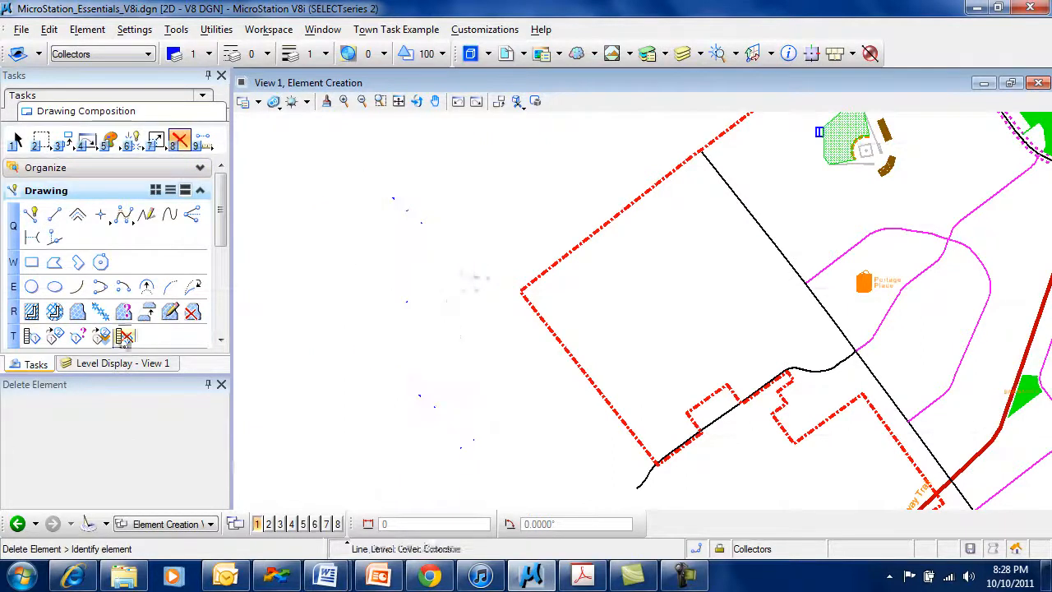
- Using Arcs segments, draw a SmartLine chain of three arcs with radii of about 520, 365 and 299, and delete the chain
click(31, 214)
click(138, 405)
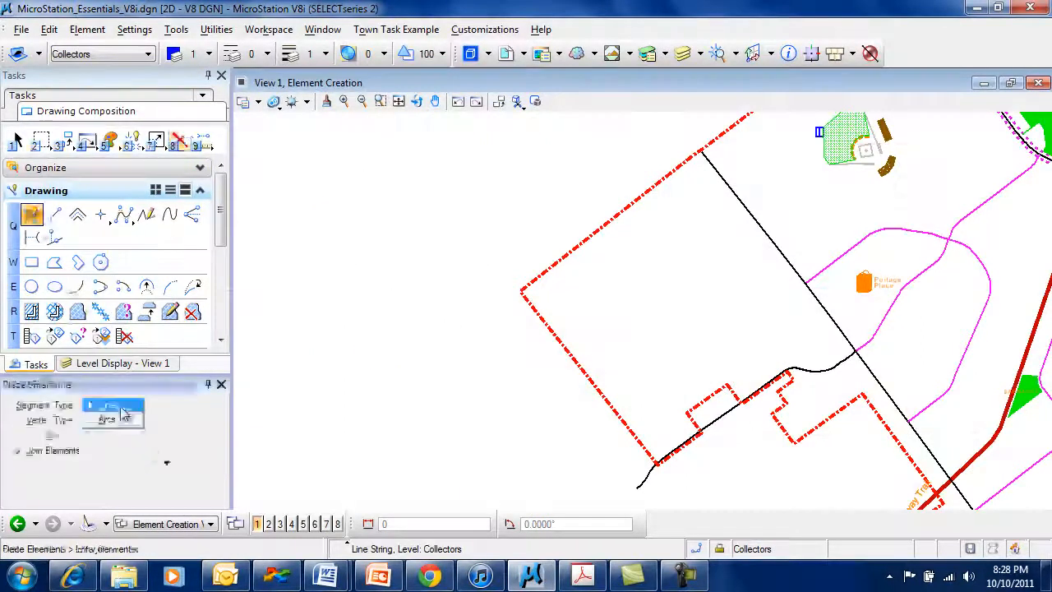
click(103, 419)
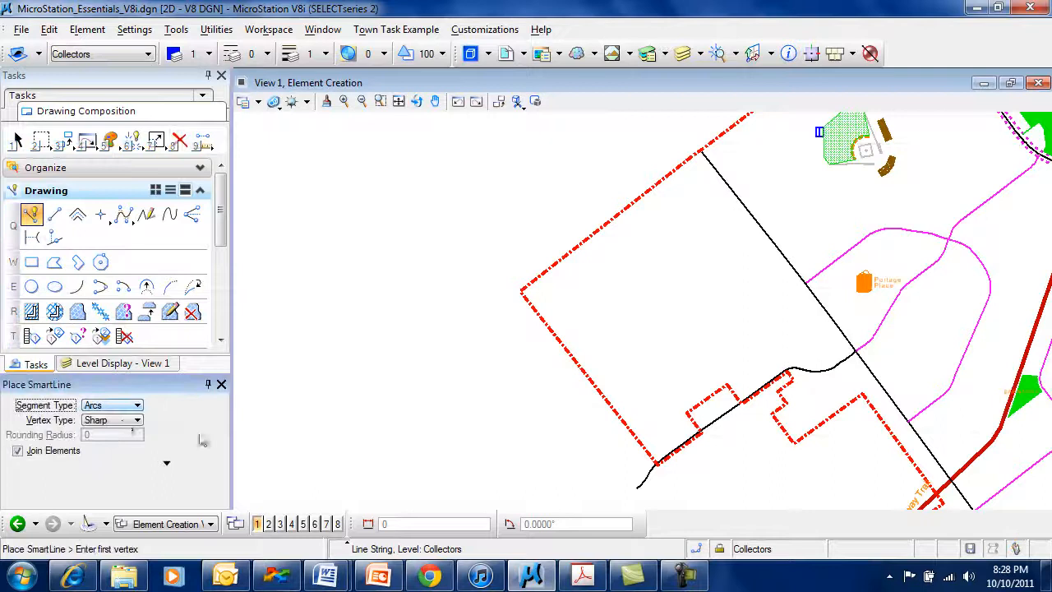
click(282, 256)
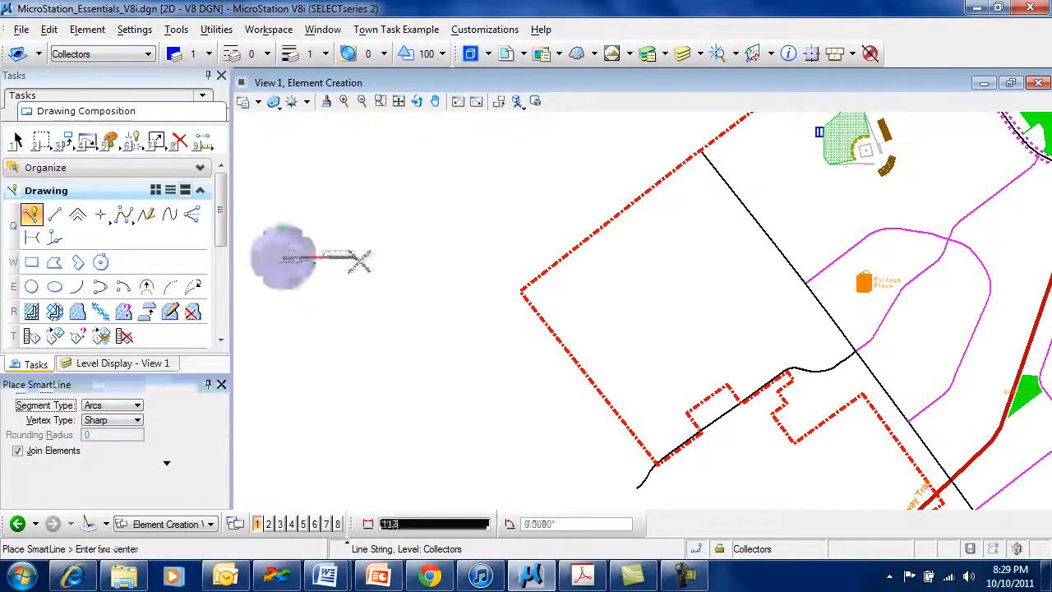
click(402, 258)
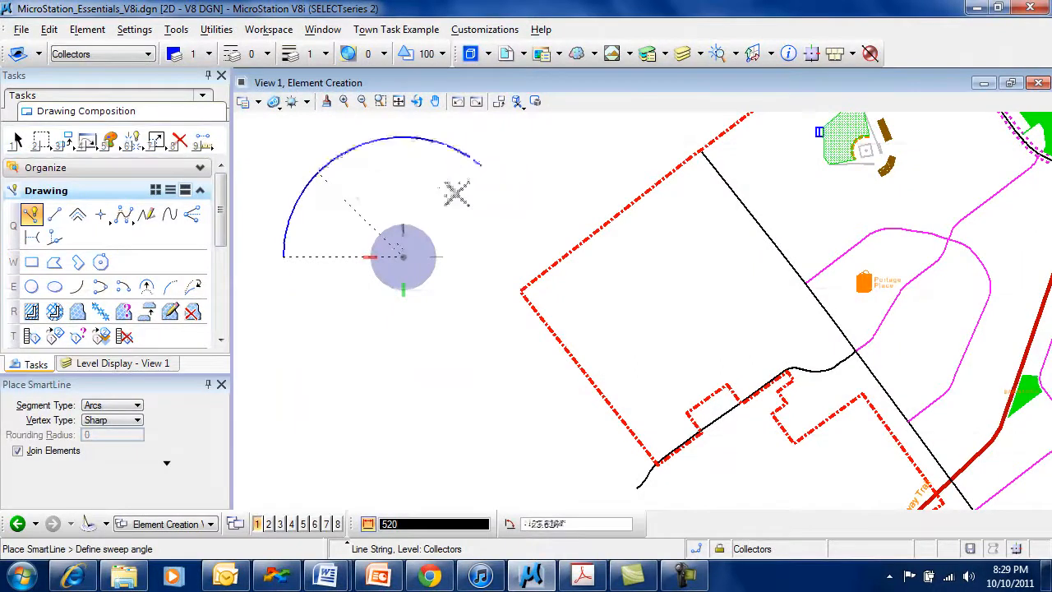
click(457, 245)
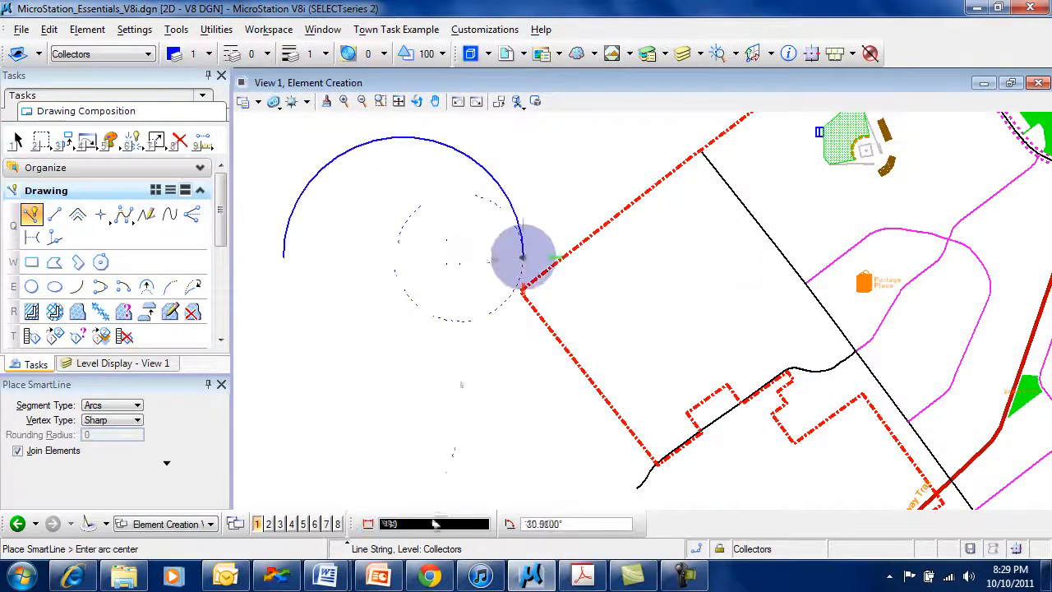
click(445, 288)
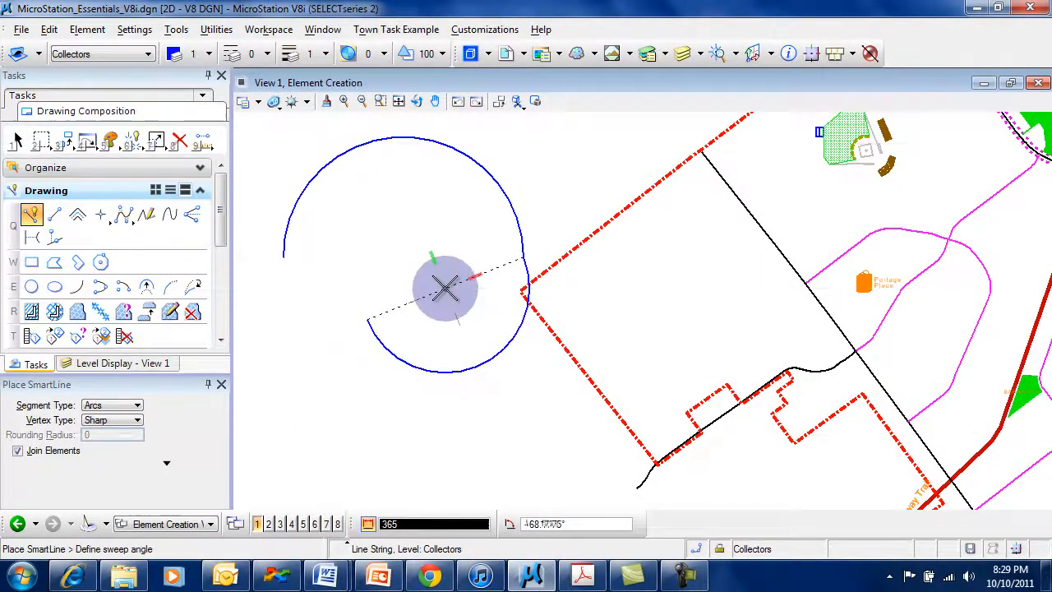
click(364, 287)
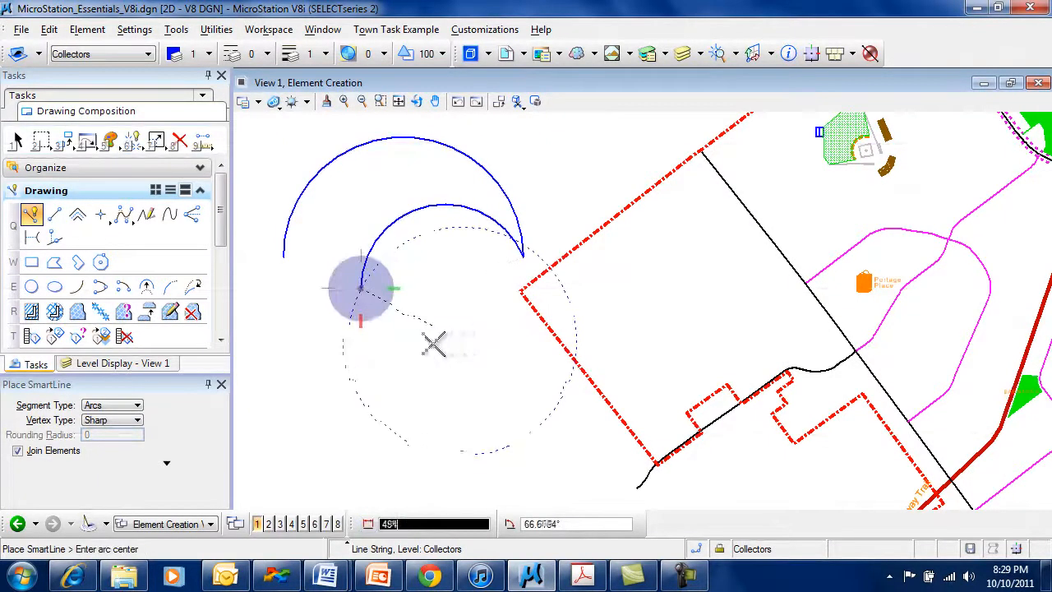
click(428, 296)
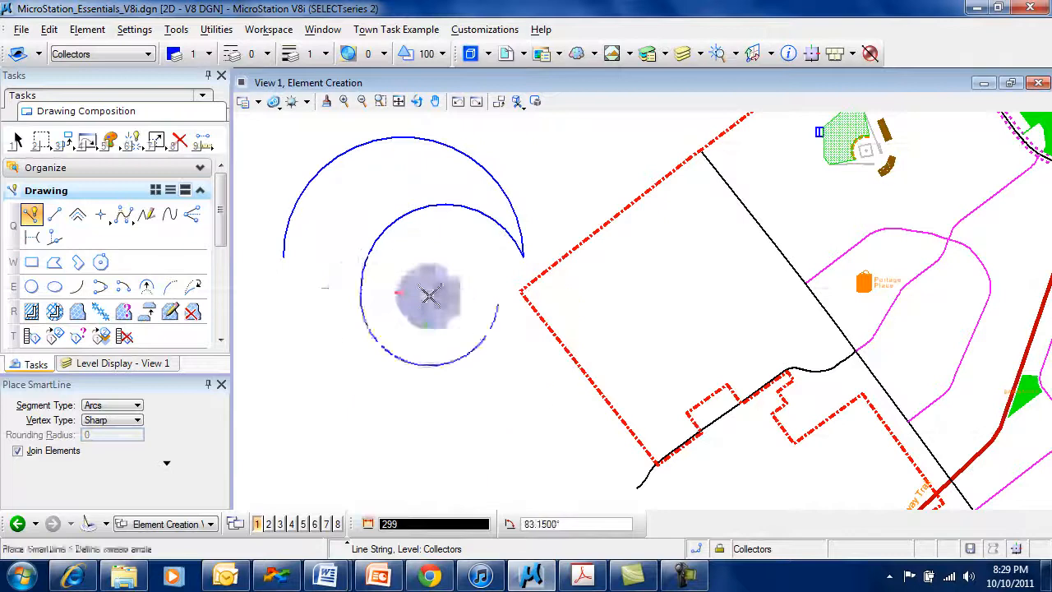
click(483, 253)
right_click(433, 484)
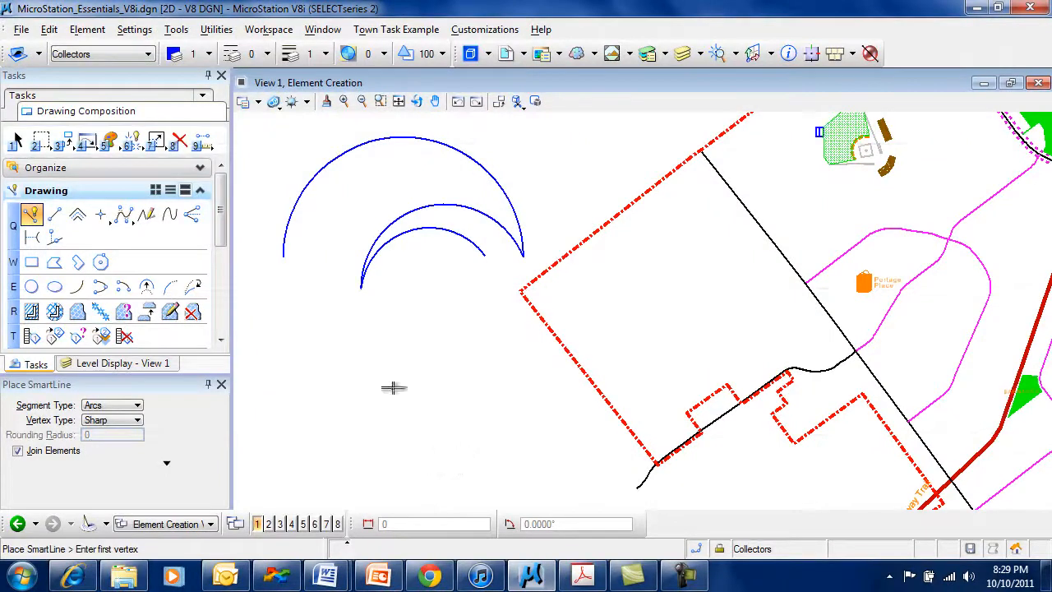
click(179, 141)
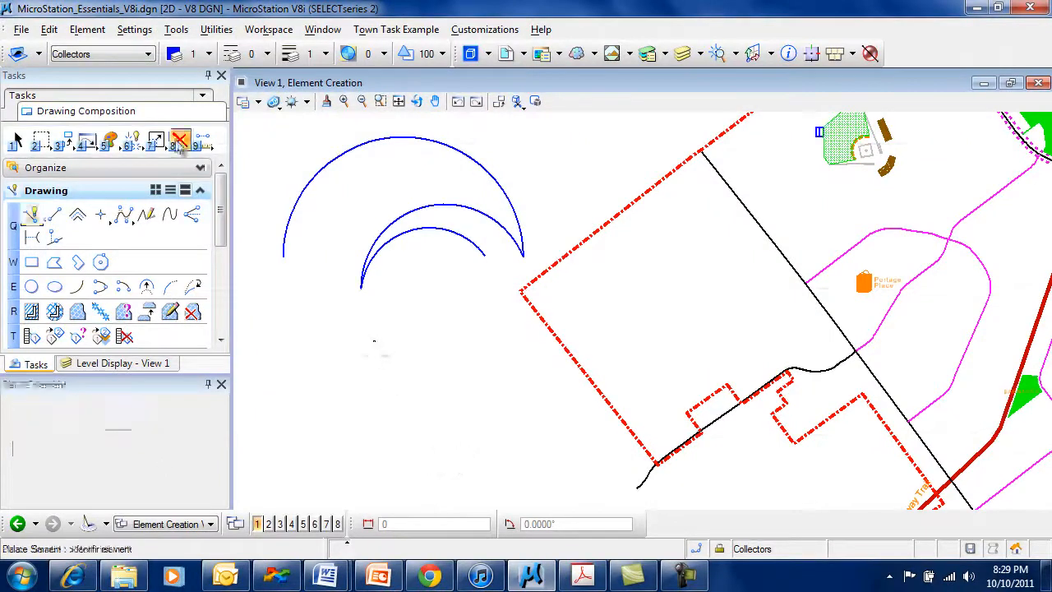
click(293, 212)
- Using Lines segments, draw a closed, filled six-vertex SmartLine shape west of the red boundary, and delete the shape
click(31, 214)
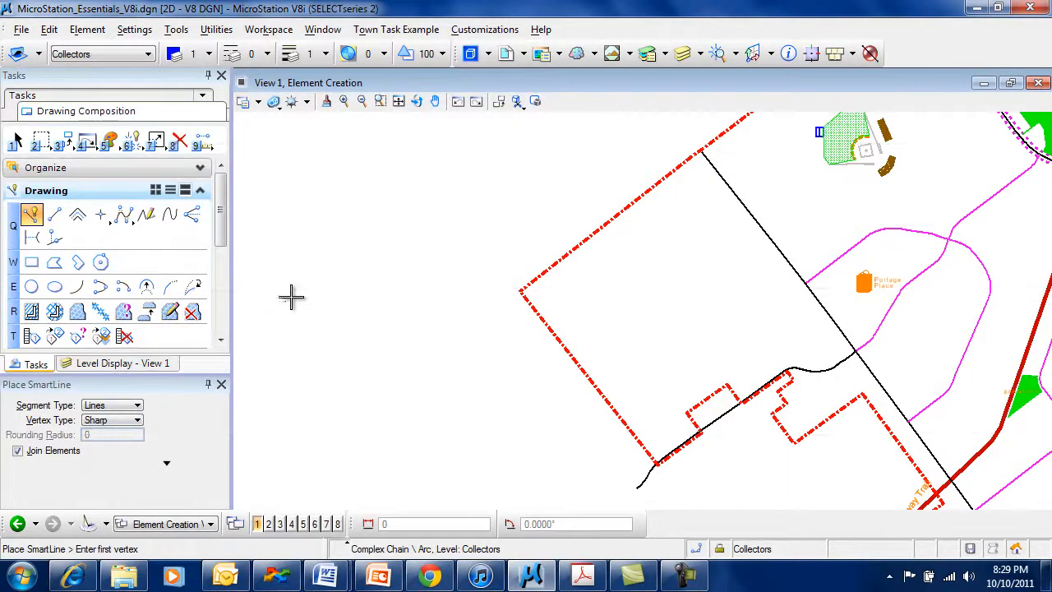
click(274, 316)
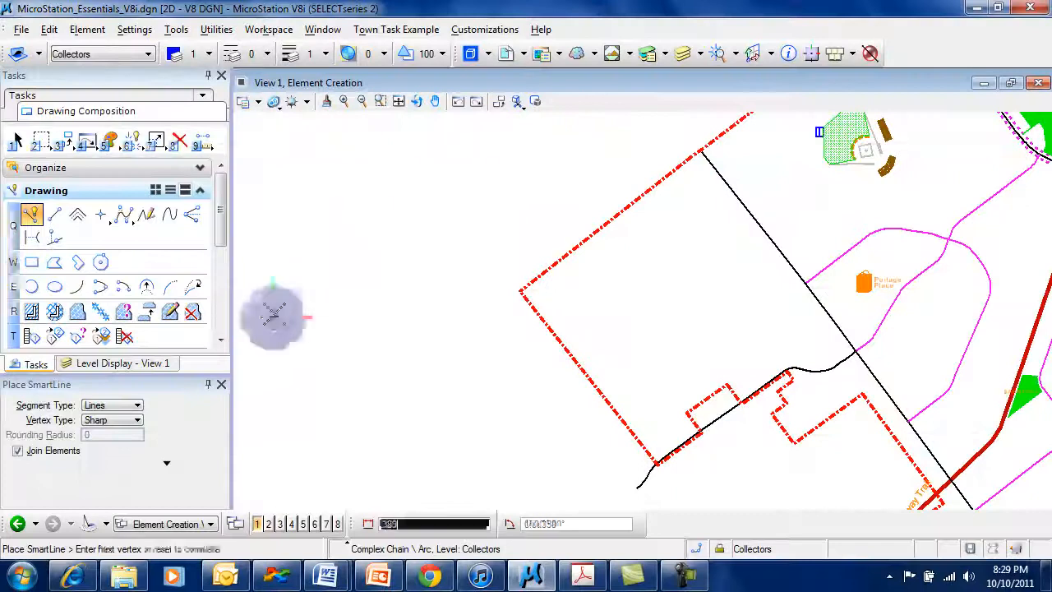
click(408, 195)
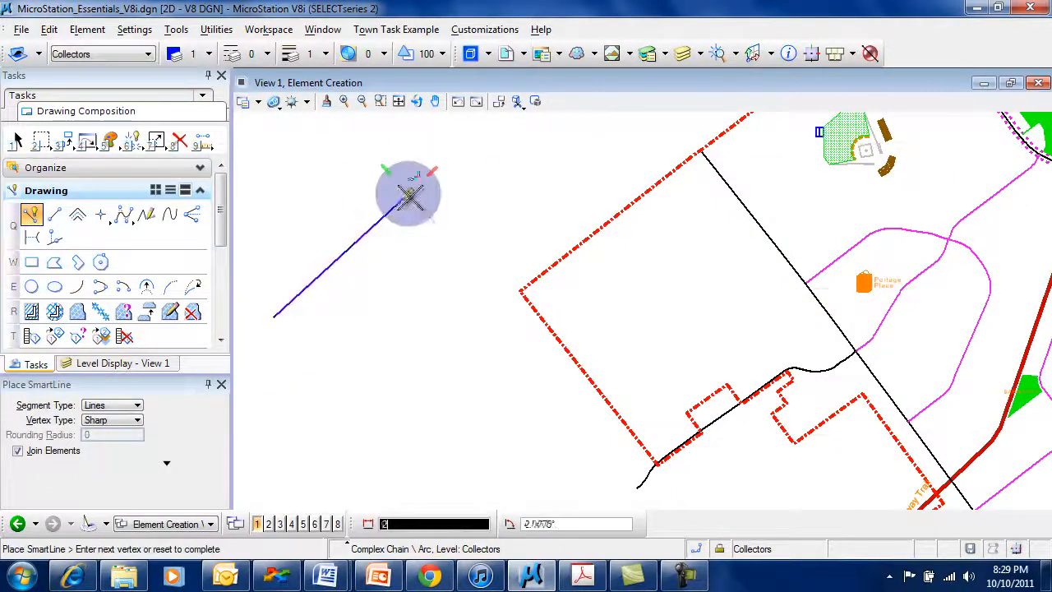
click(491, 286)
click(434, 334)
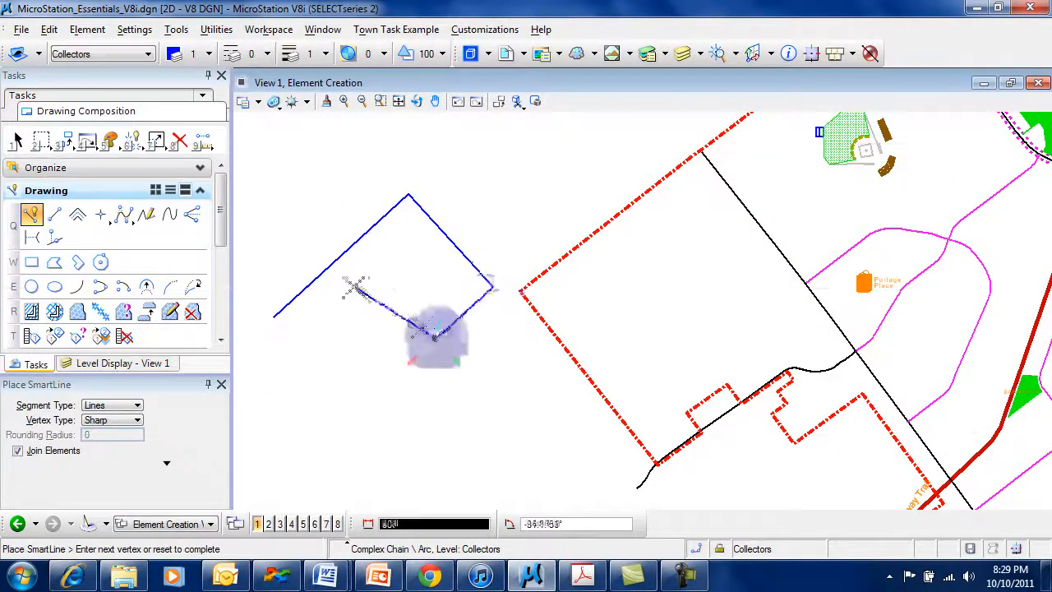
click(355, 289)
click(337, 393)
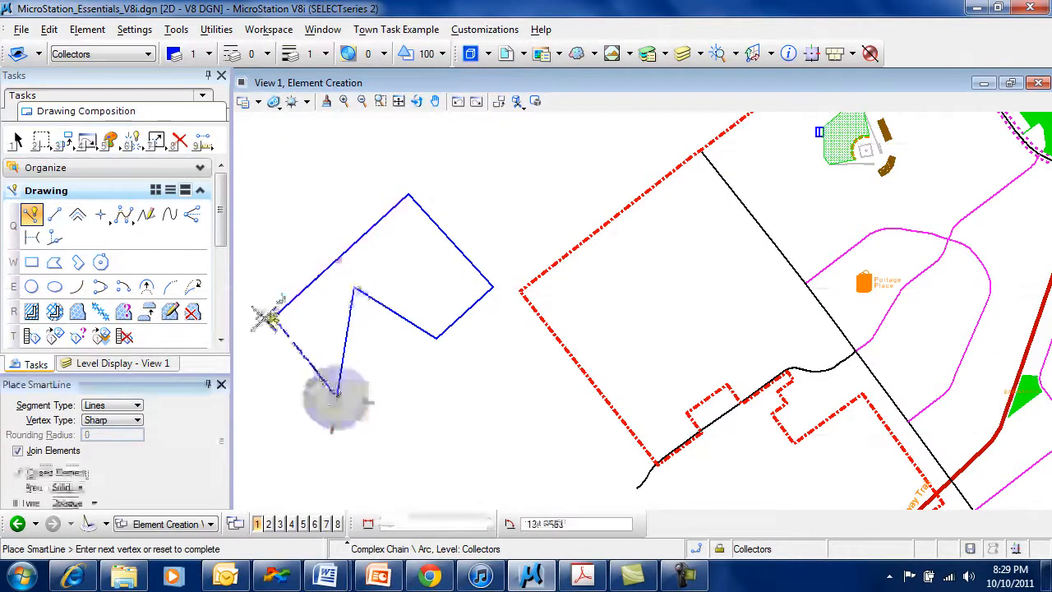
click(271, 316)
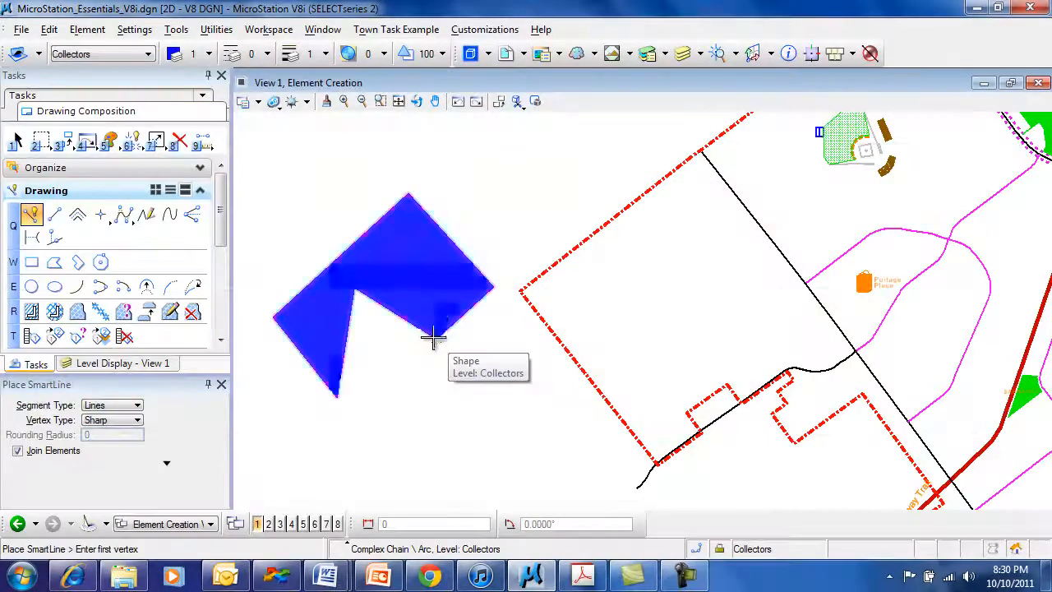
click(179, 141)
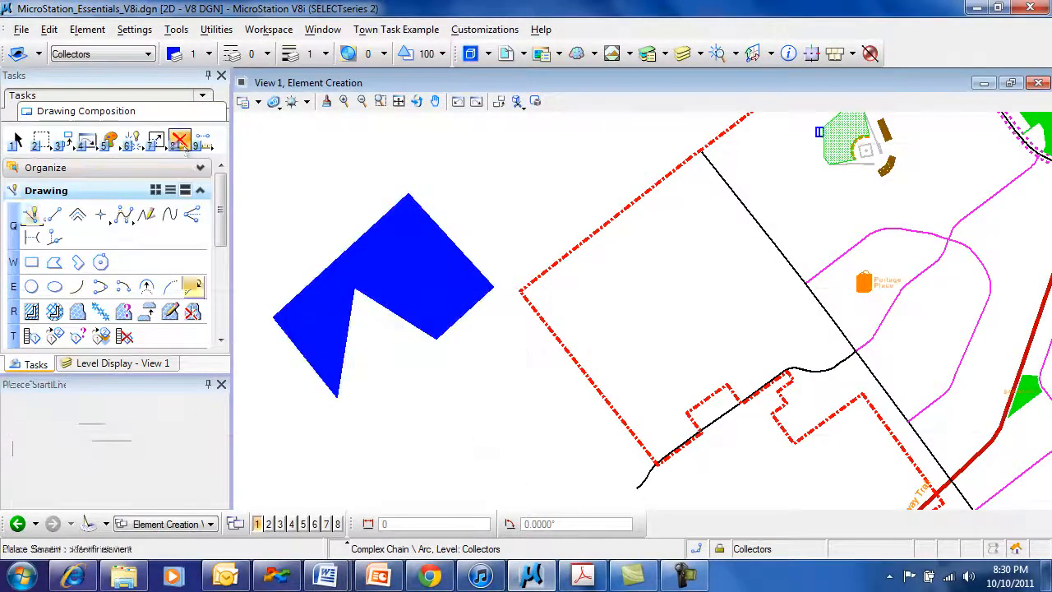
click(439, 337)
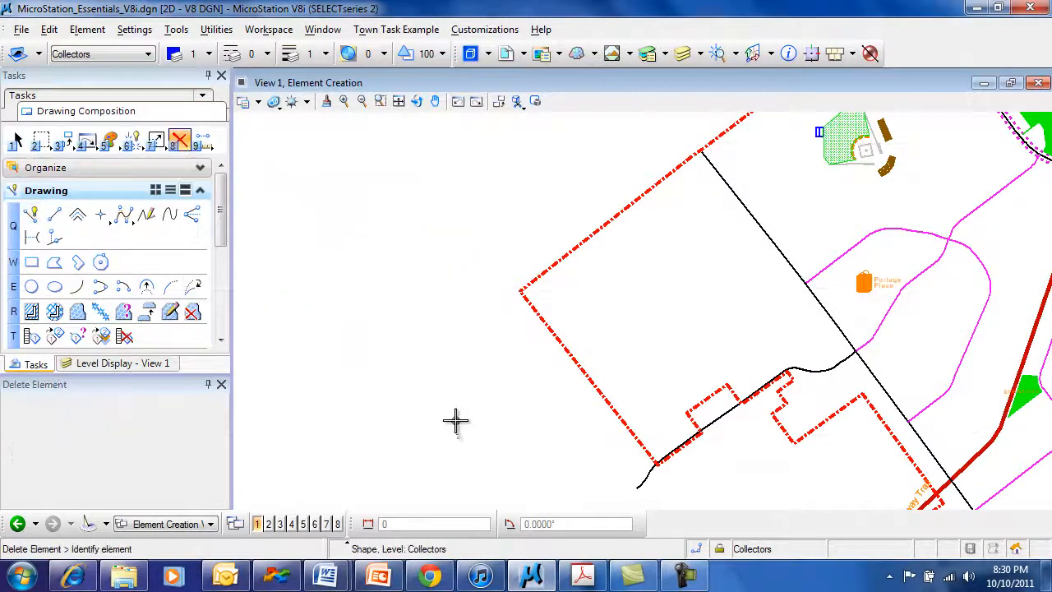
- Draw a SmartLine with a vertical line segment west of the red boundary, continued from its lower end by a semicircular Arcs segment
click(31, 214)
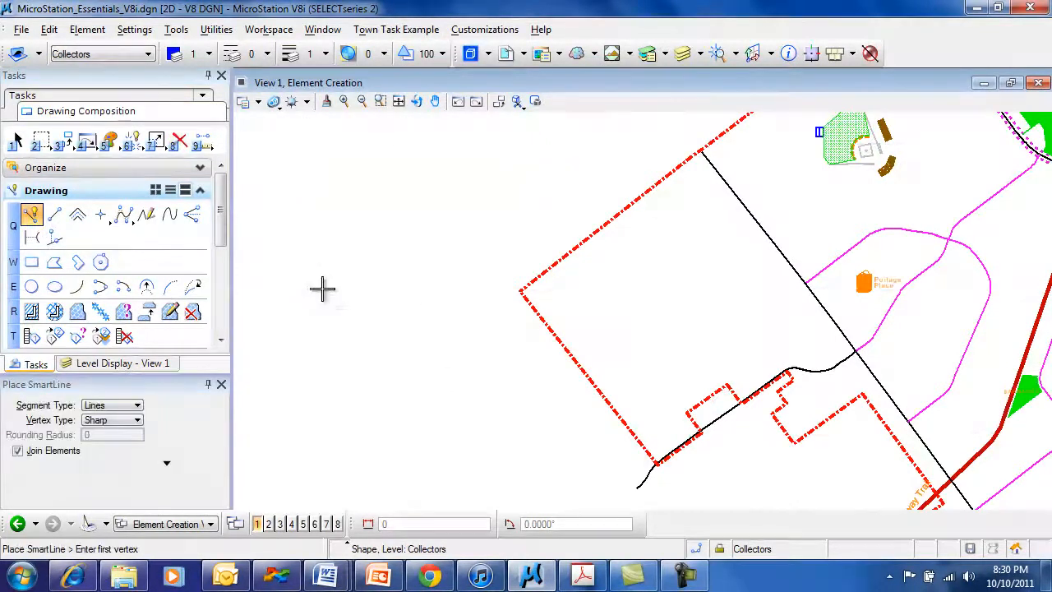
click(294, 169)
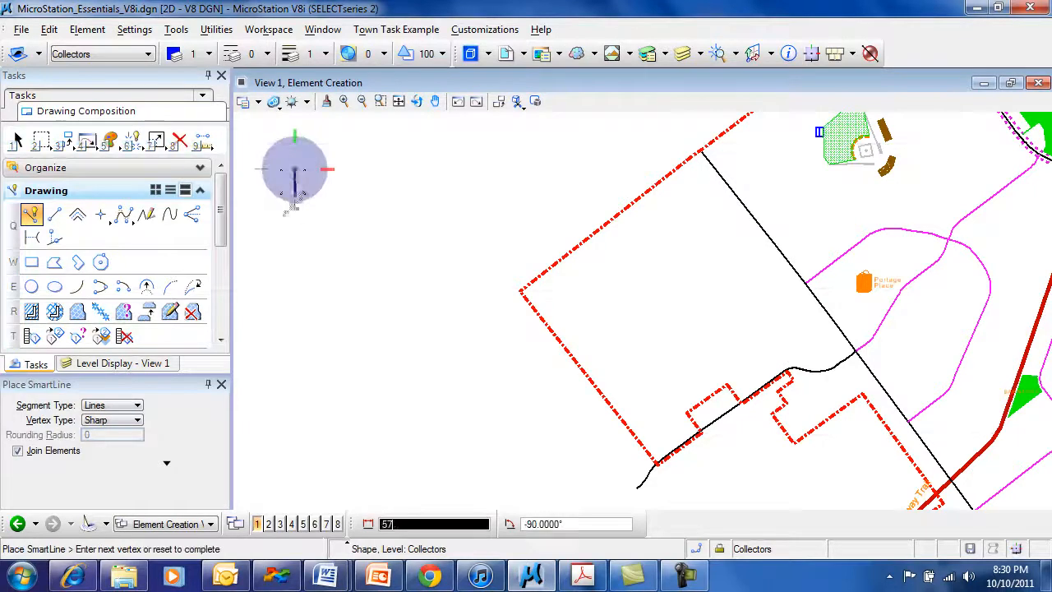
click(295, 283)
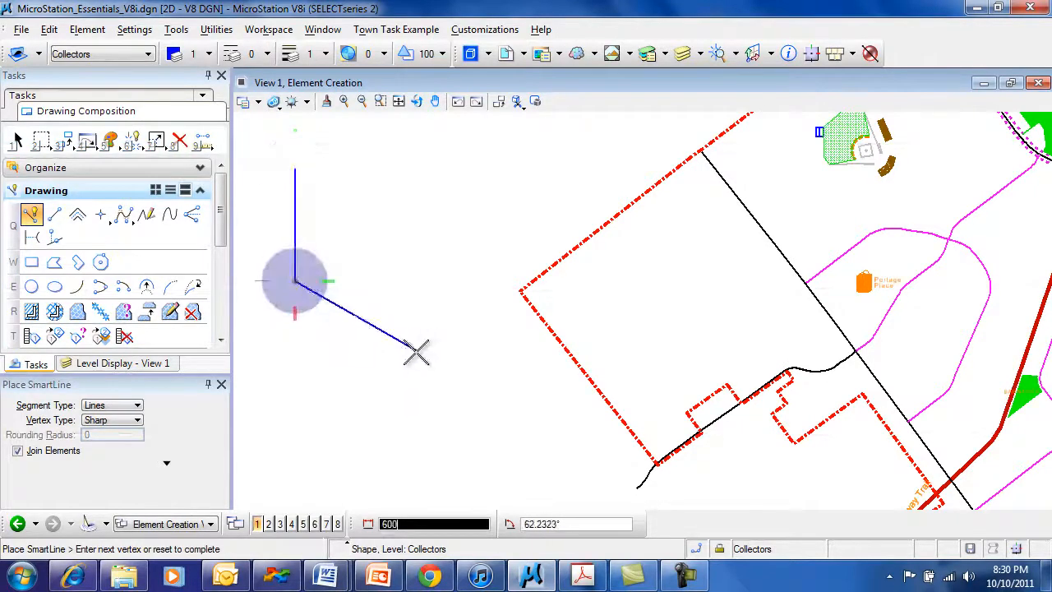
click(115, 405)
click(128, 423)
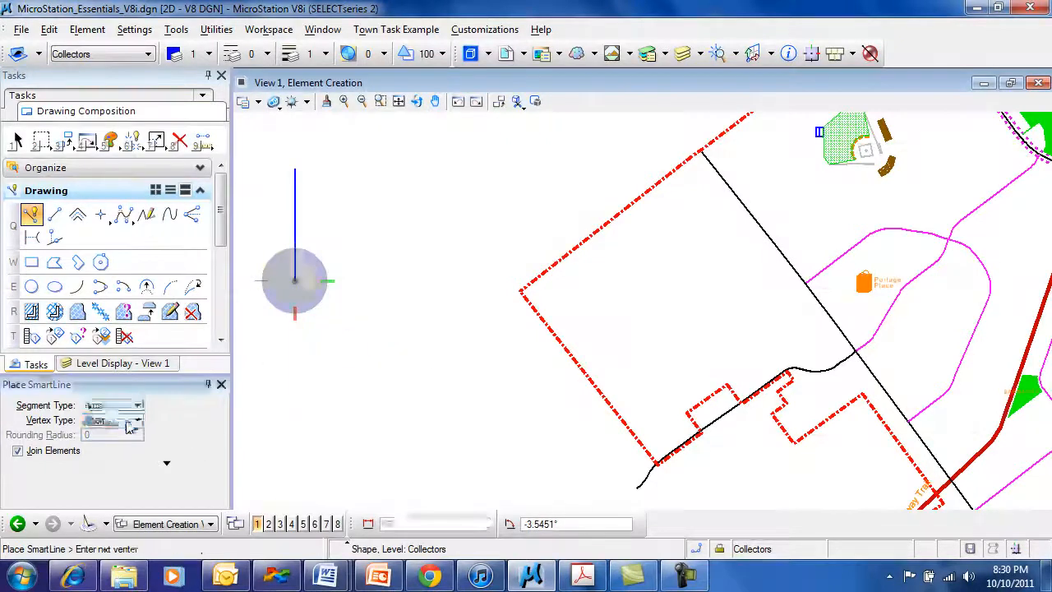
click(364, 282)
click(433, 282)
- Finish the U-shaped SmartLine with a vertical Lines segment up from the arc's end, and delete the whole chain
click(123, 405)
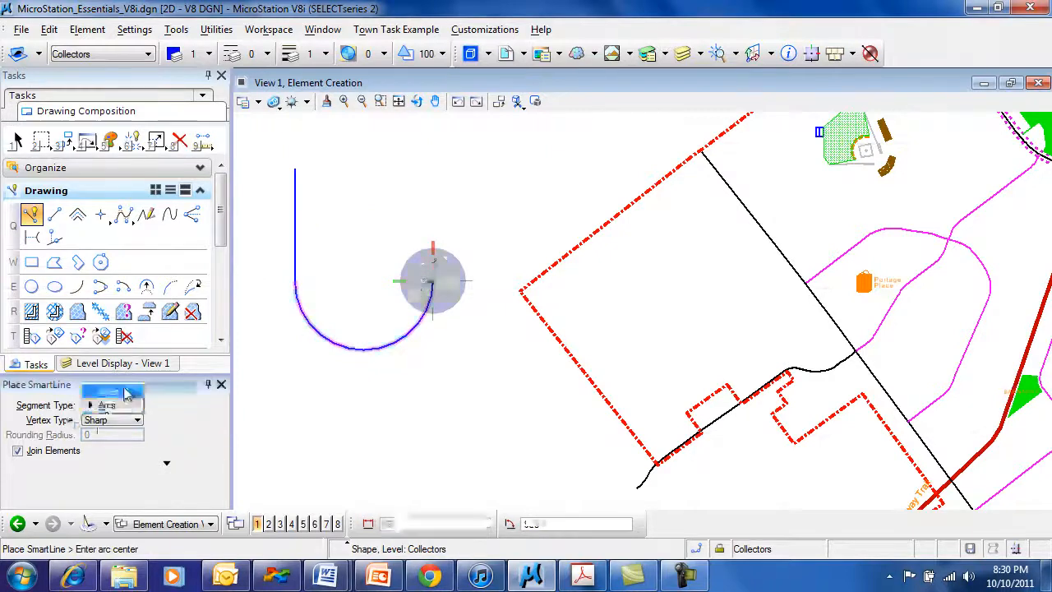
click(124, 391)
click(134, 404)
click(123, 392)
click(434, 183)
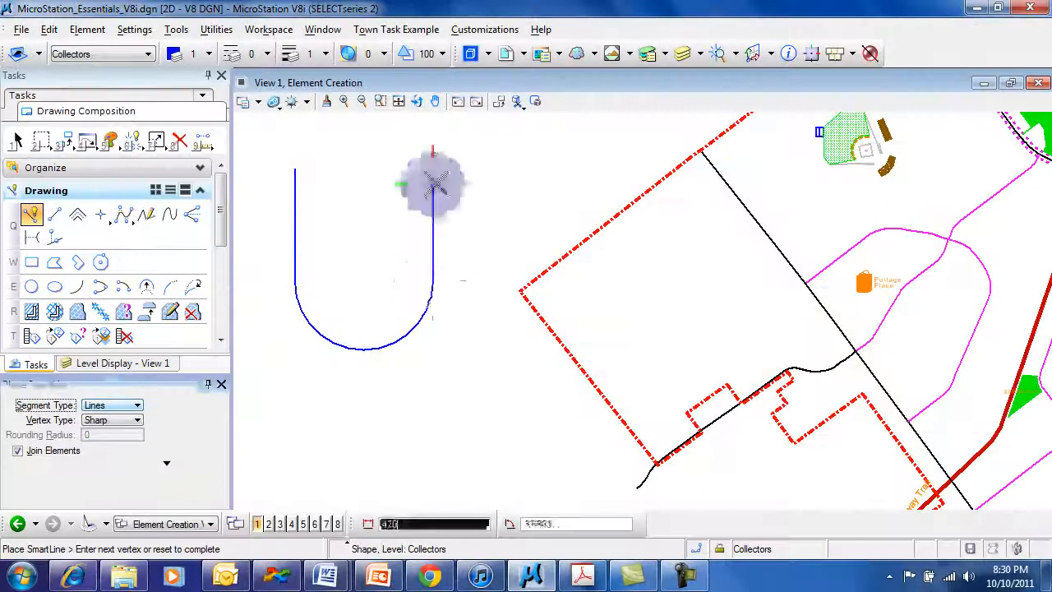
right_click(394, 214)
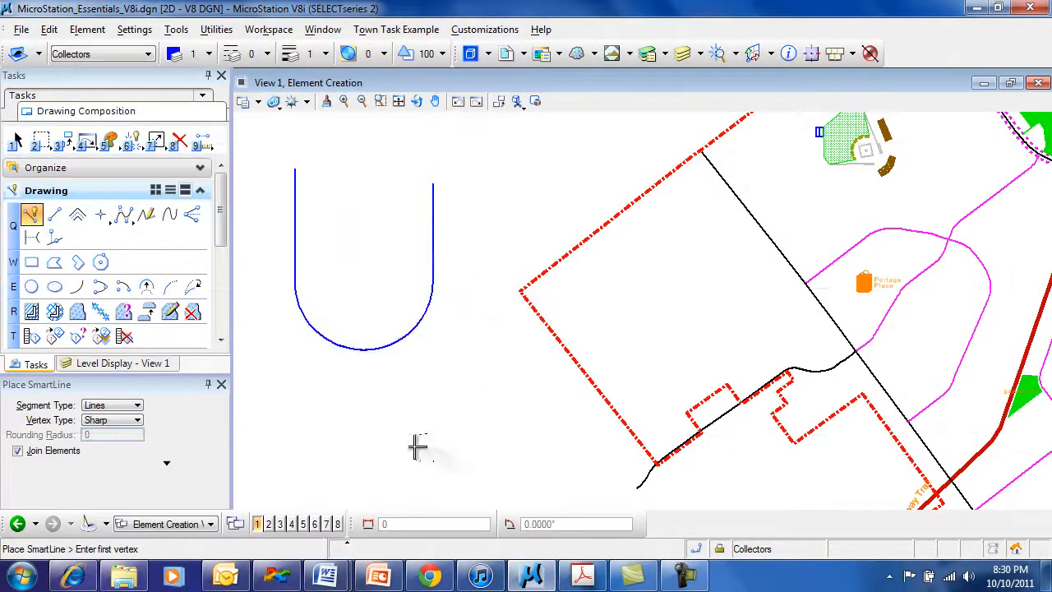
click(179, 141)
click(290, 220)
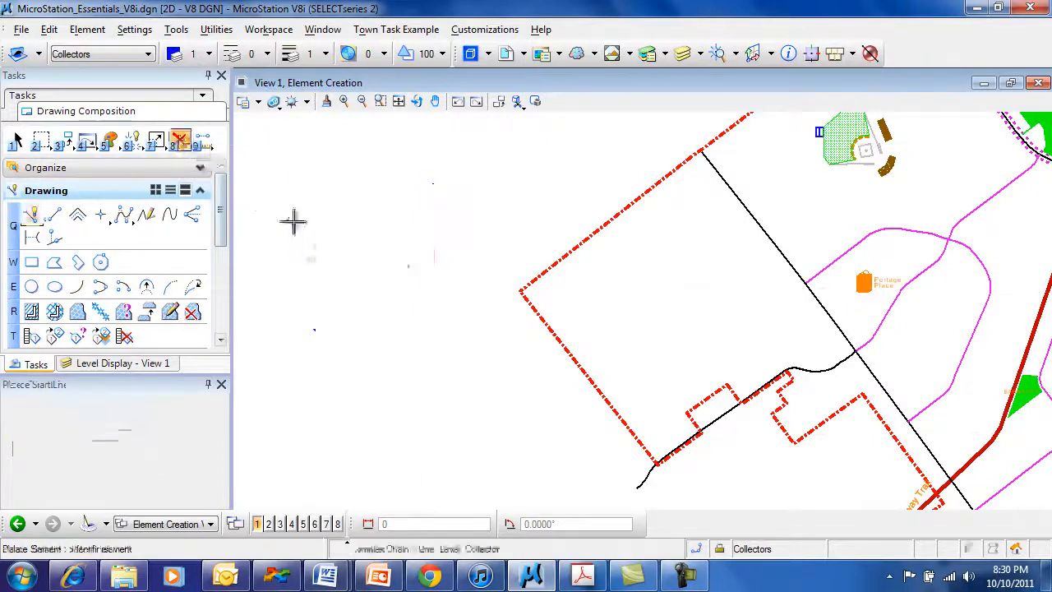
- Draw a new SmartLine with a vertical line segment, continued from its lower end by a small Arcs segment slightly over a half circle
click(31, 214)
click(310, 186)
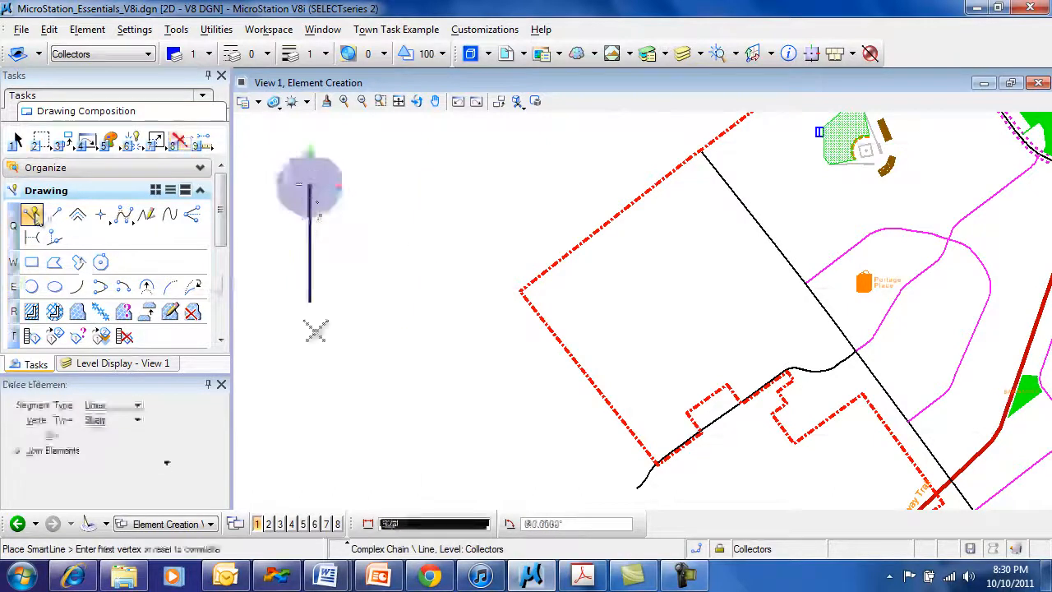
click(310, 361)
click(113, 405)
click(99, 425)
click(351, 362)
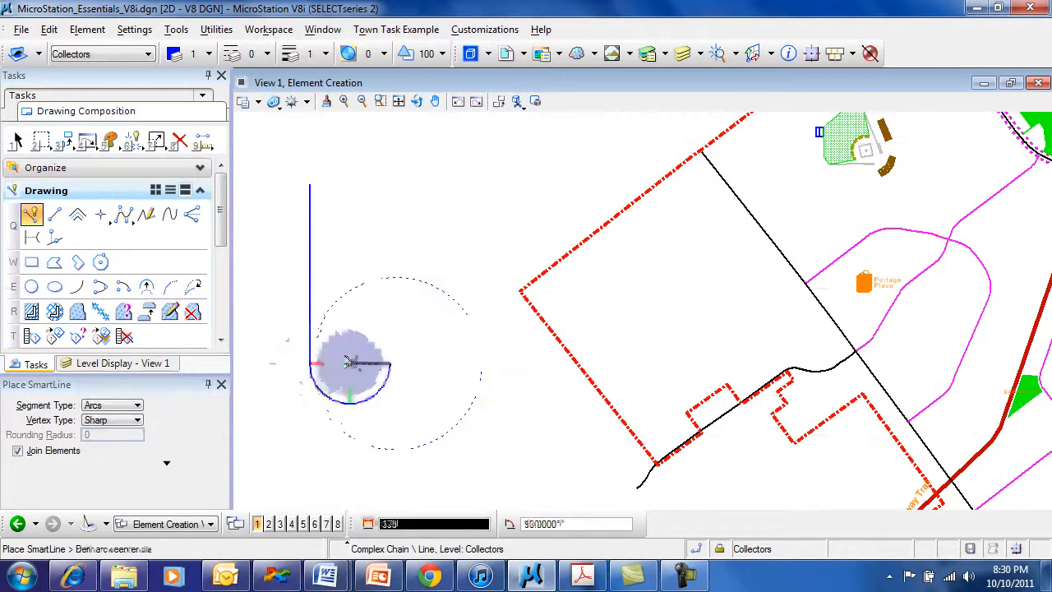
click(423, 329)
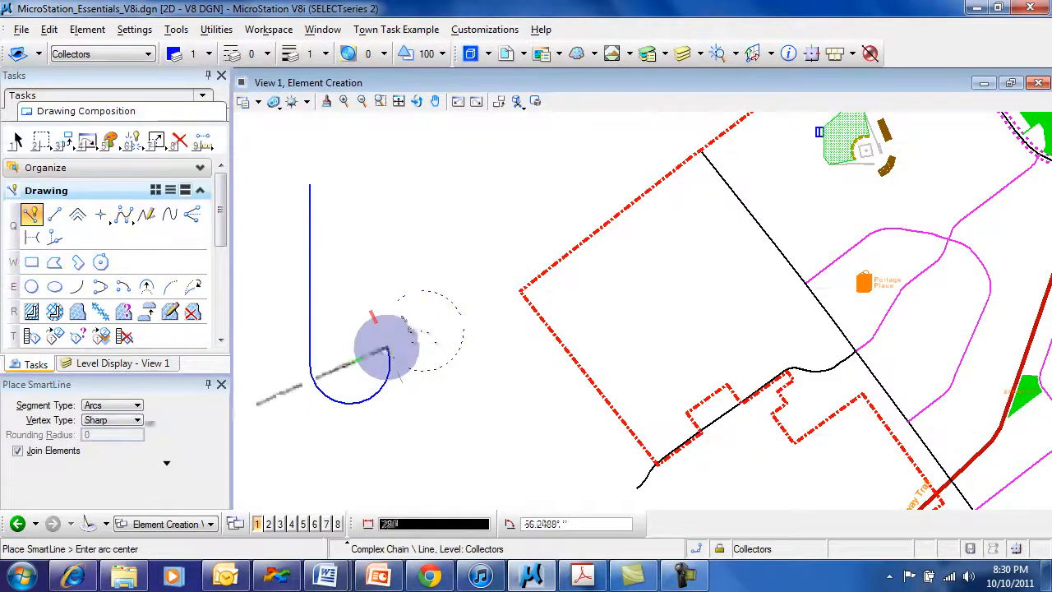
- Close the chain into an opaque-filled teardrop with a Lines segment about 779 long back to its start, and delete the shape
click(115, 405)
click(124, 393)
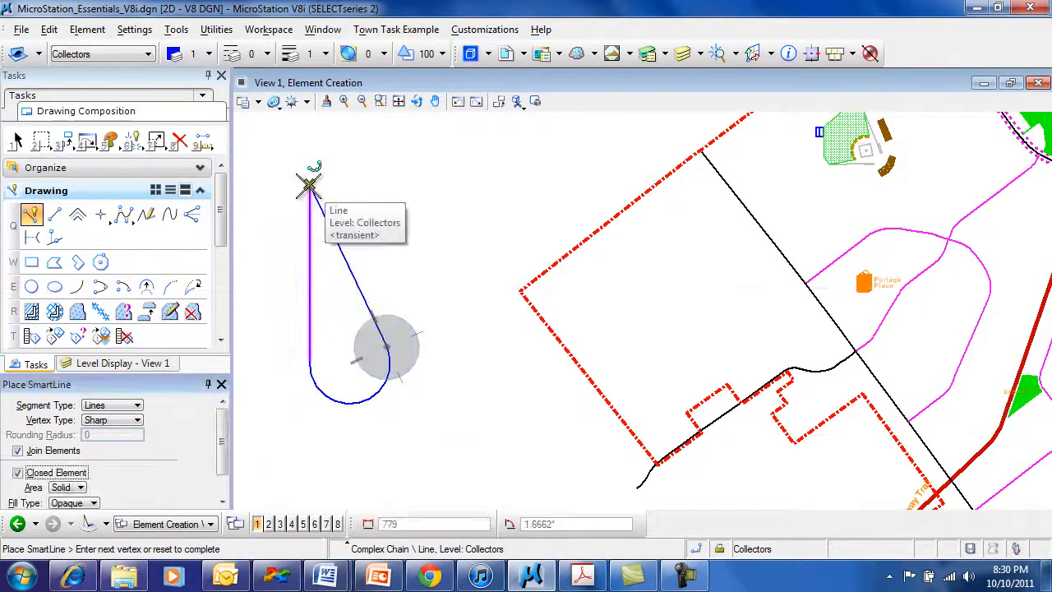
click(309, 185)
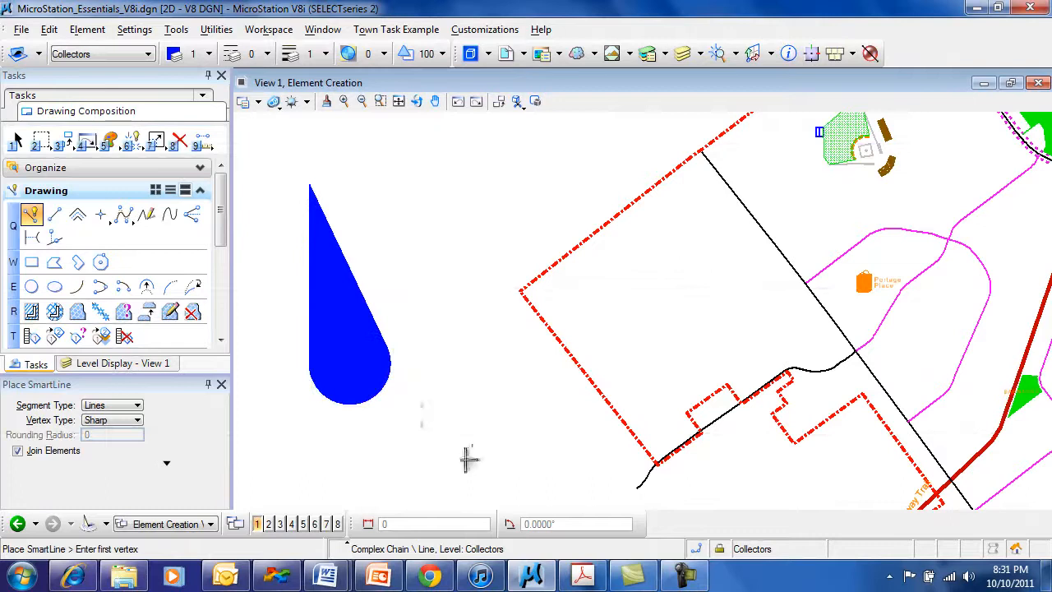
click(179, 141)
click(308, 207)
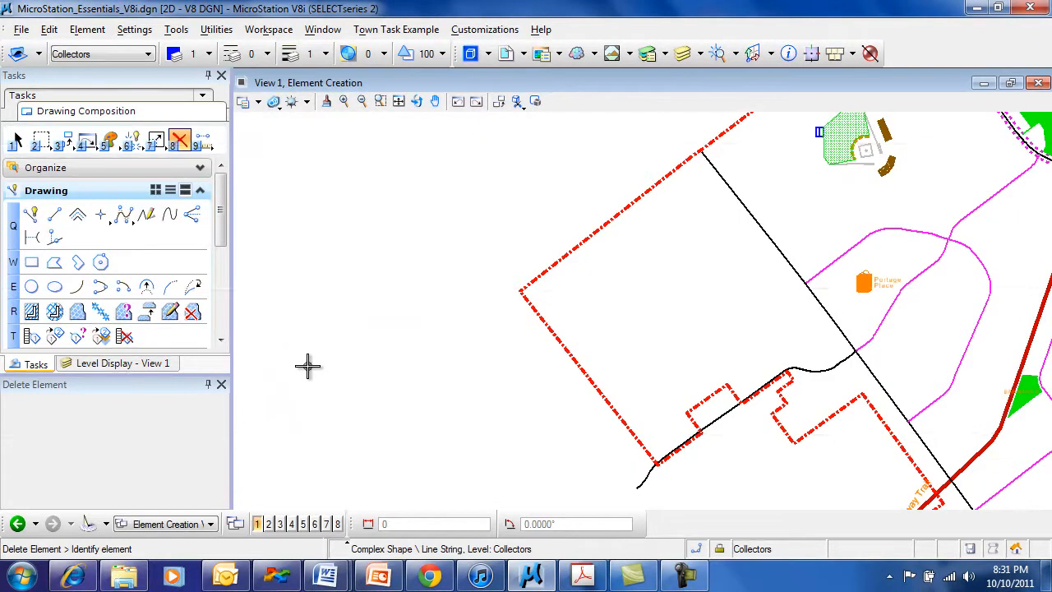
- With Join Elements turned off, draw a SmartLine of six separate, sharp-cornered line segments west of the red boundary
click(32, 215)
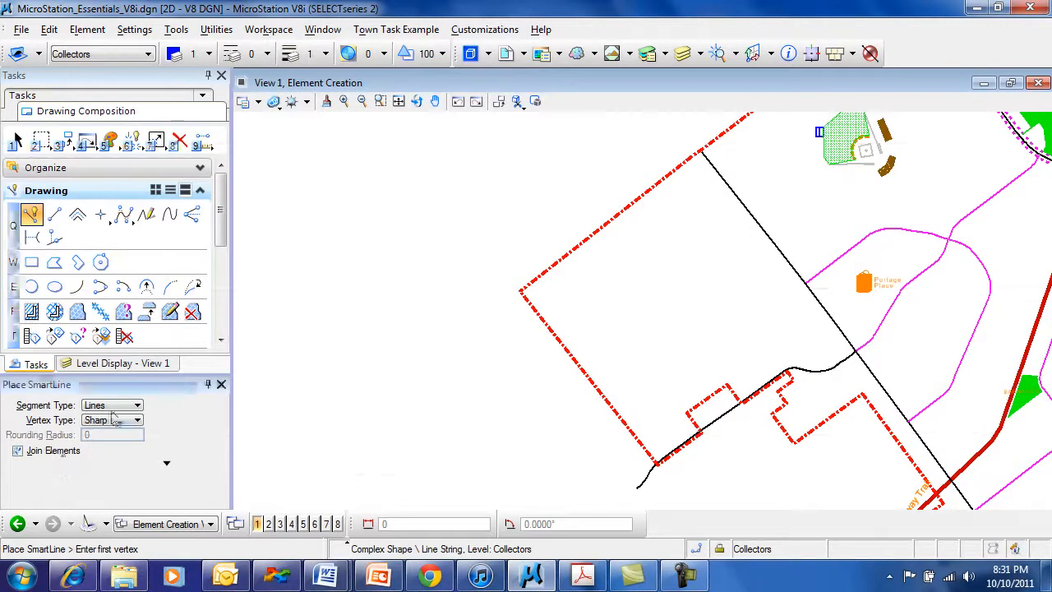
click(355, 201)
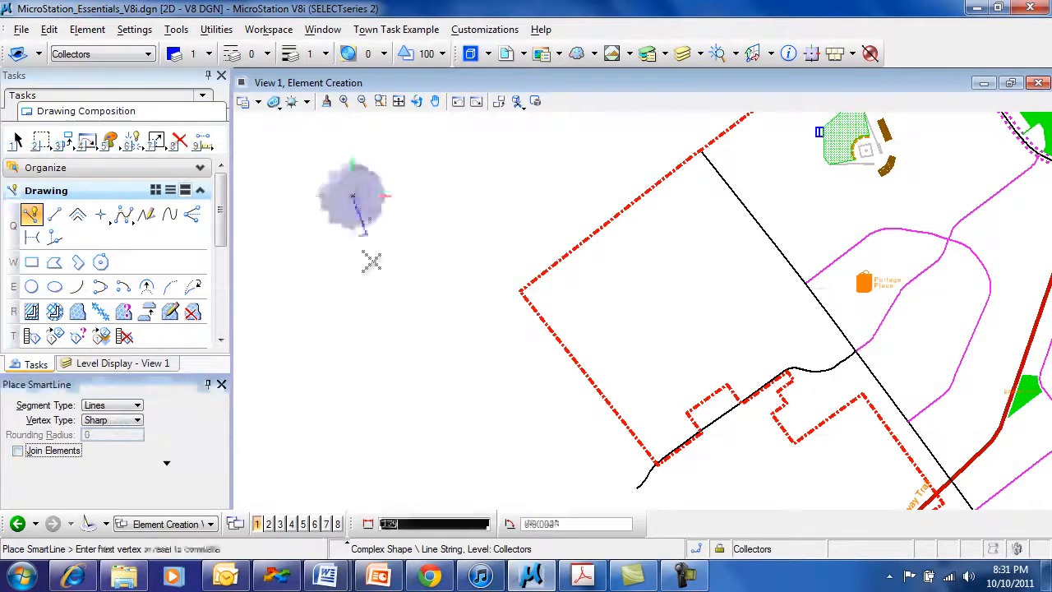
click(457, 336)
click(361, 415)
click(328, 337)
click(408, 311)
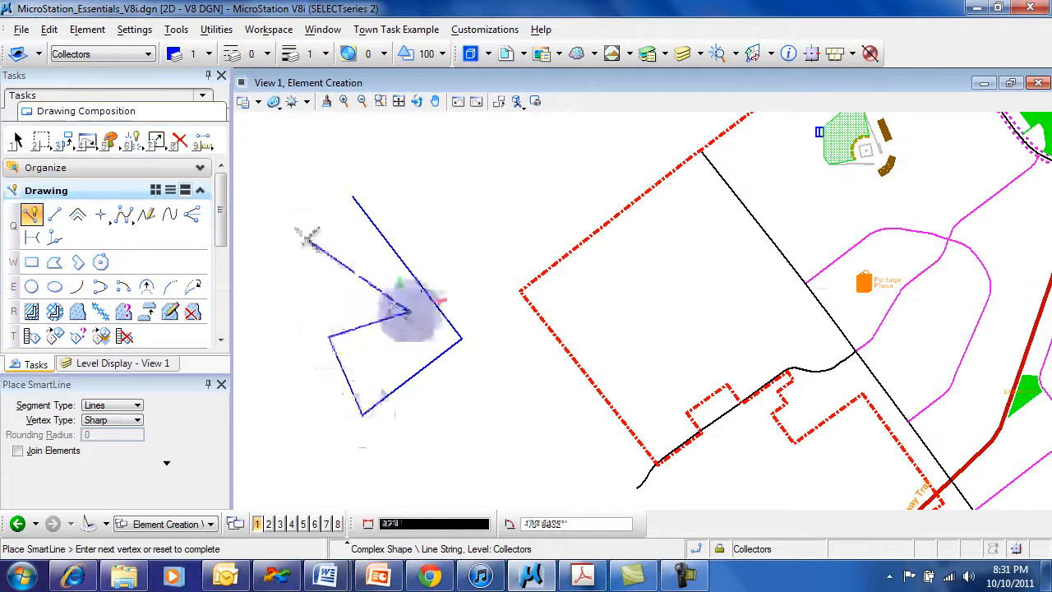
click(306, 237)
click(331, 192)
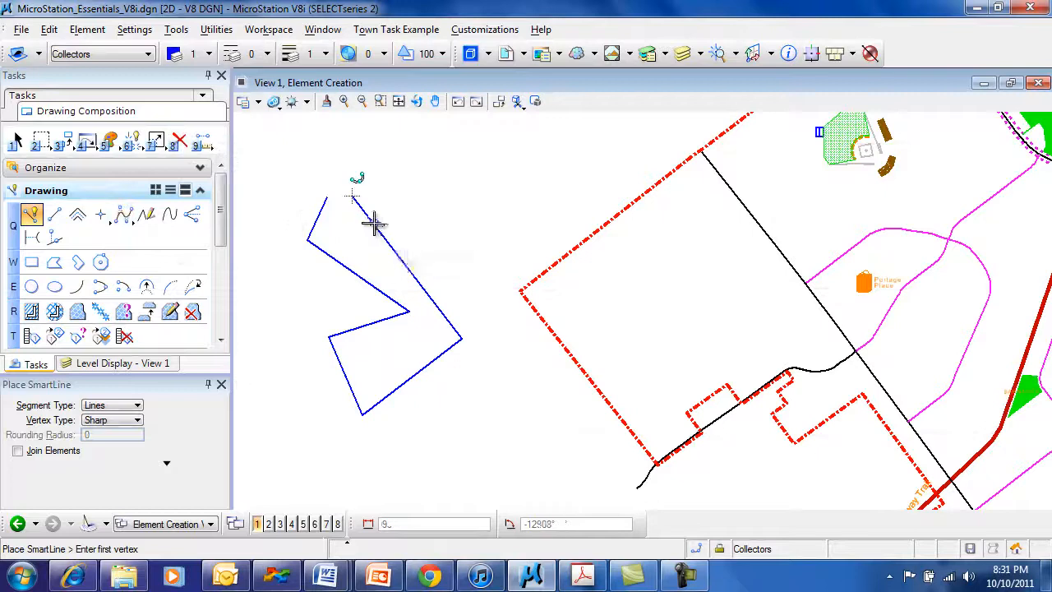
- Delete the six unjoined line segments one by one
key(8)
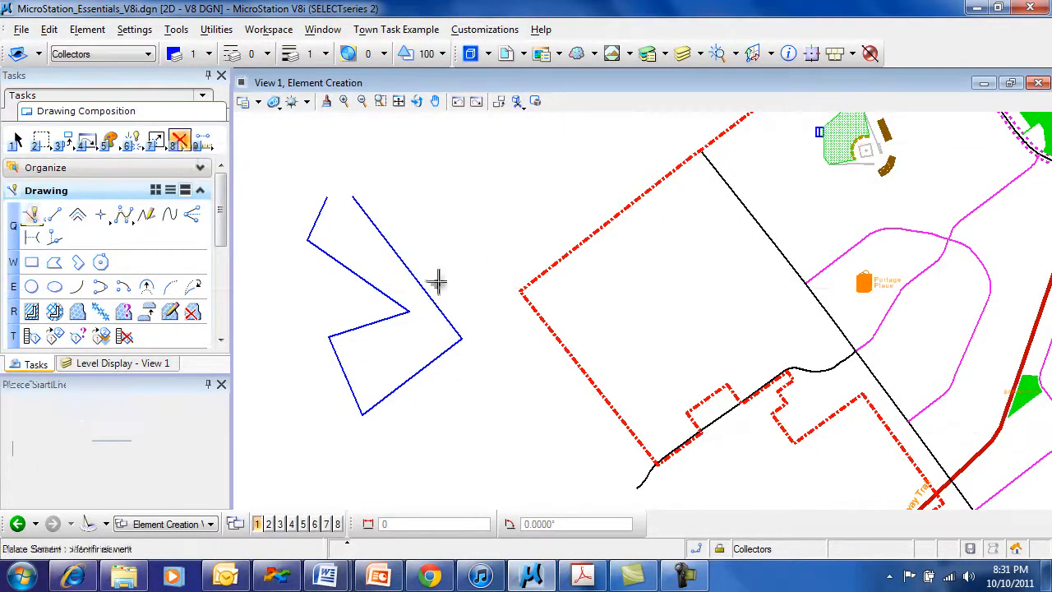
click(414, 371)
click(357, 407)
click(353, 395)
click(373, 318)
click(391, 296)
click(319, 214)
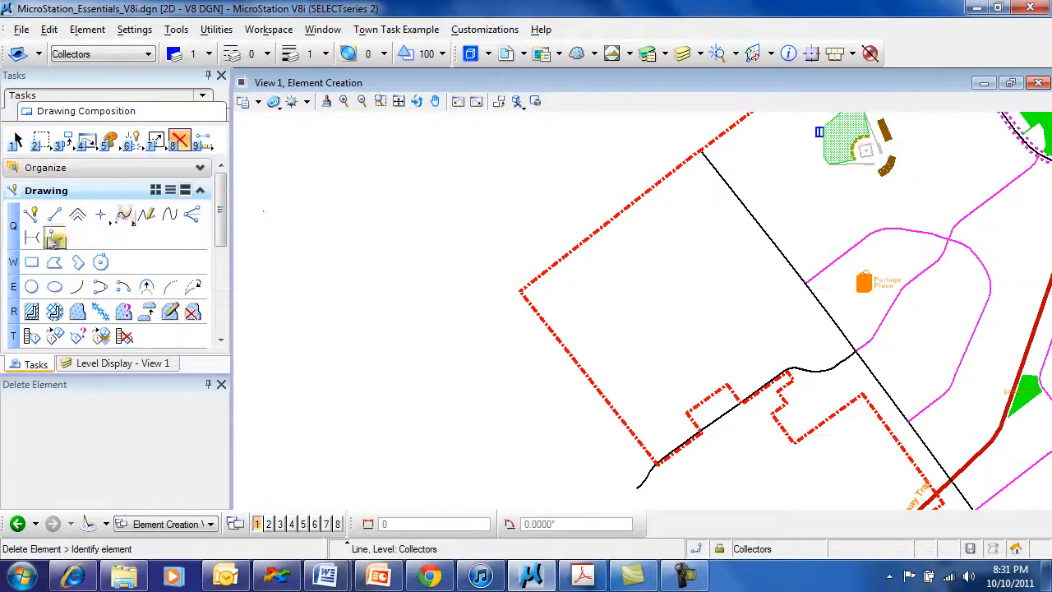
- With Join Elements turned on, draw a two-segment SmartLine with a sharp upper corner west of the red boundary
click(31, 214)
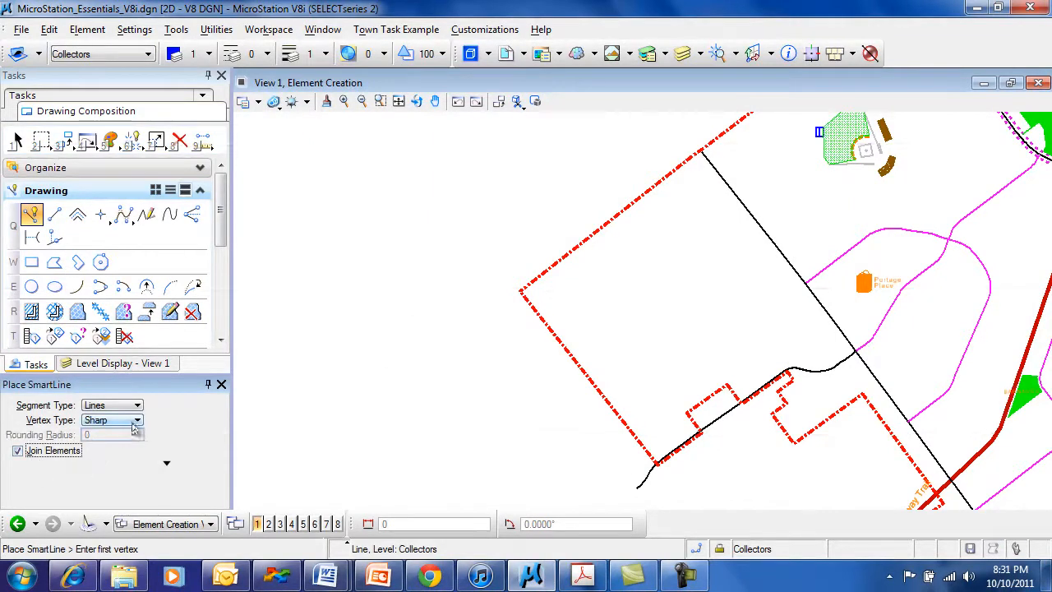
click(294, 280)
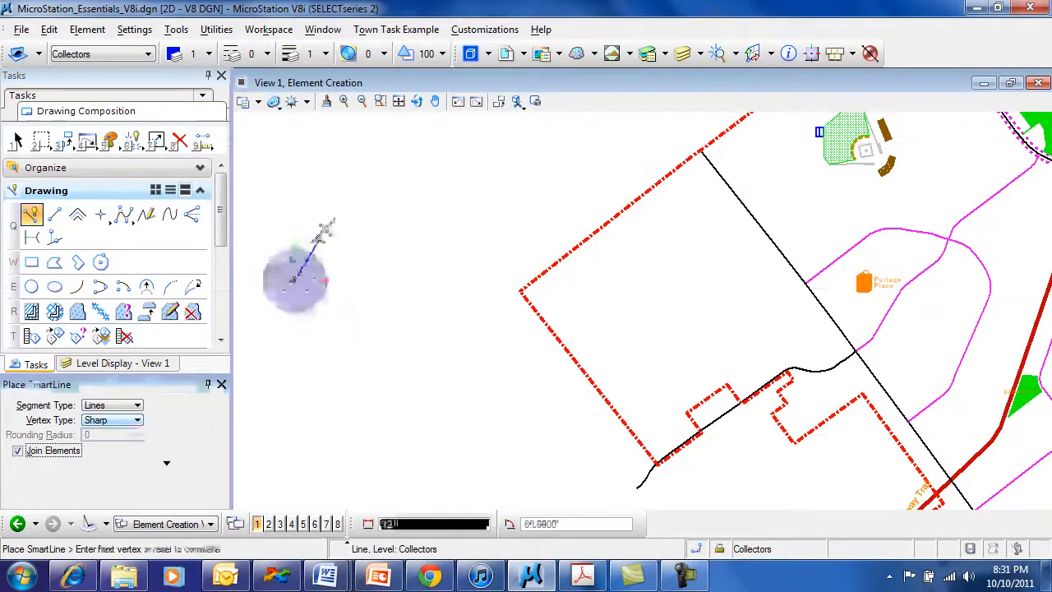
click(374, 185)
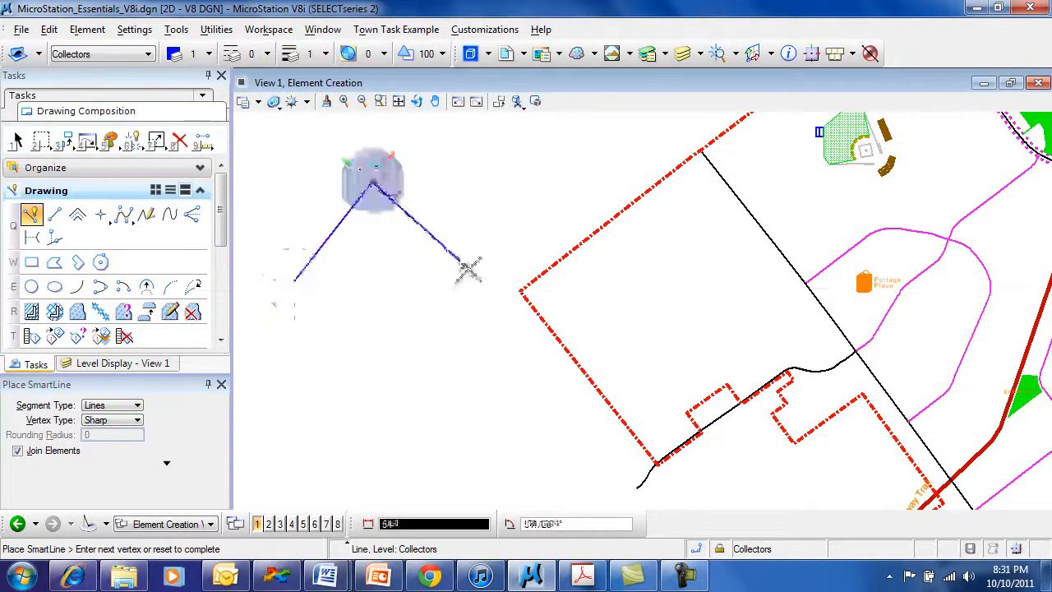
click(471, 258)
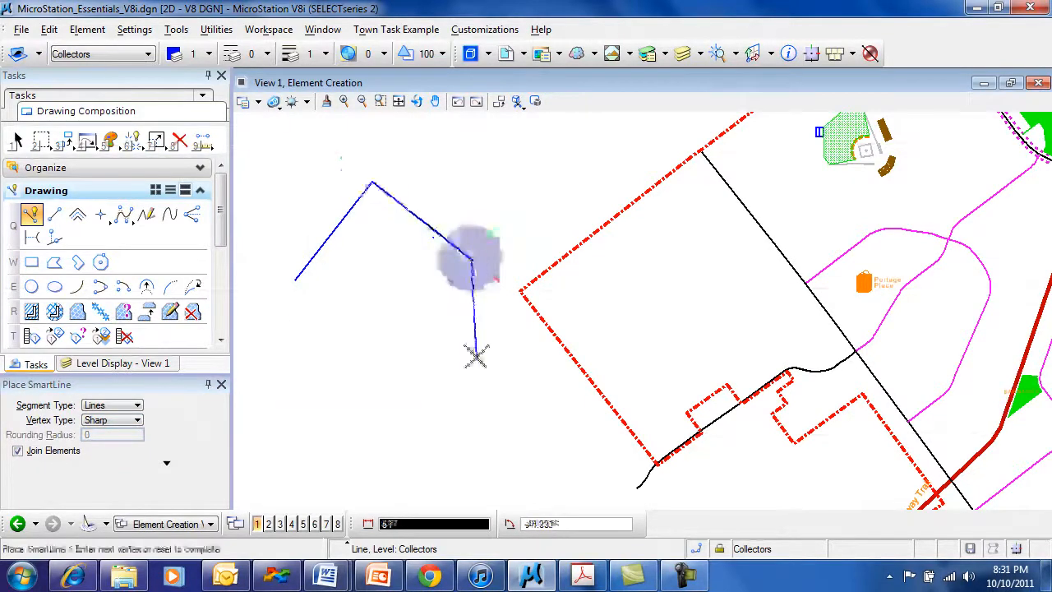
right_click(471, 356)
- Draw a two-segment SmartLine below the sharp-cornered one, using Rounded vertices with a rounding radius of 50
click(131, 420)
click(119, 434)
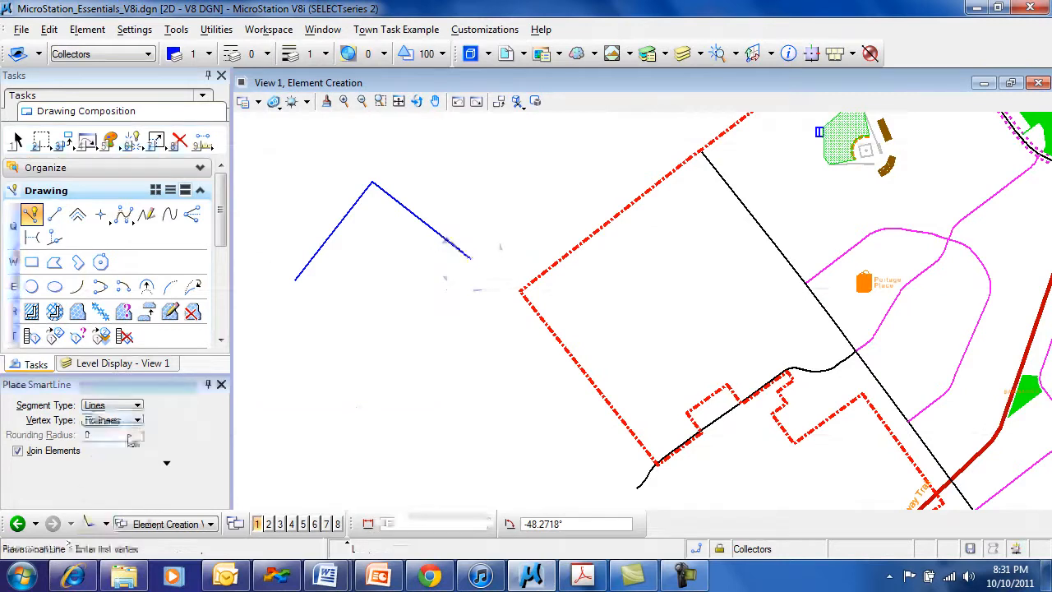
click(56, 437)
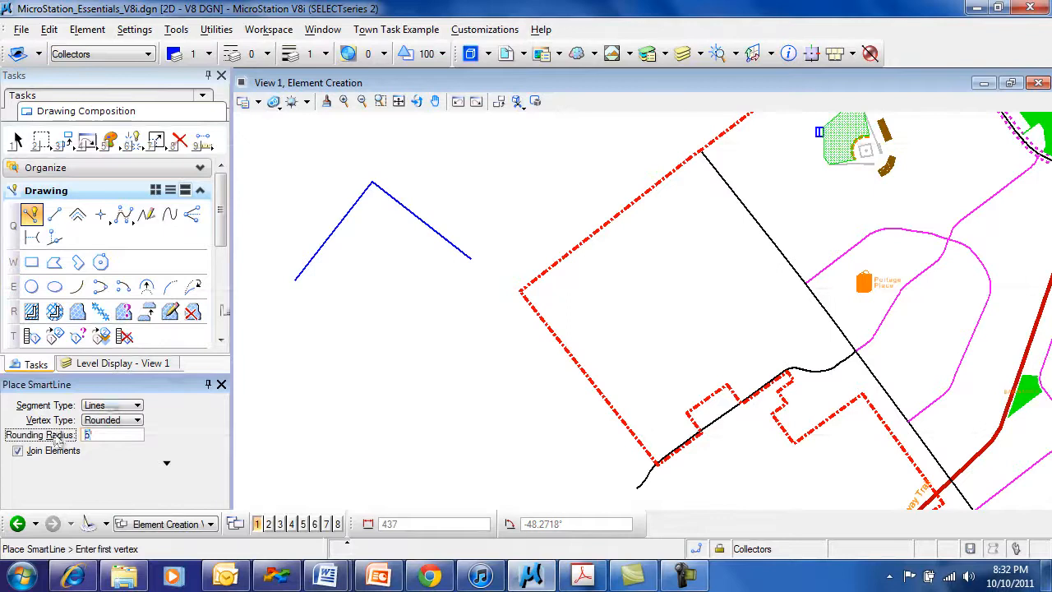
text(50)
click(320, 334)
click(383, 246)
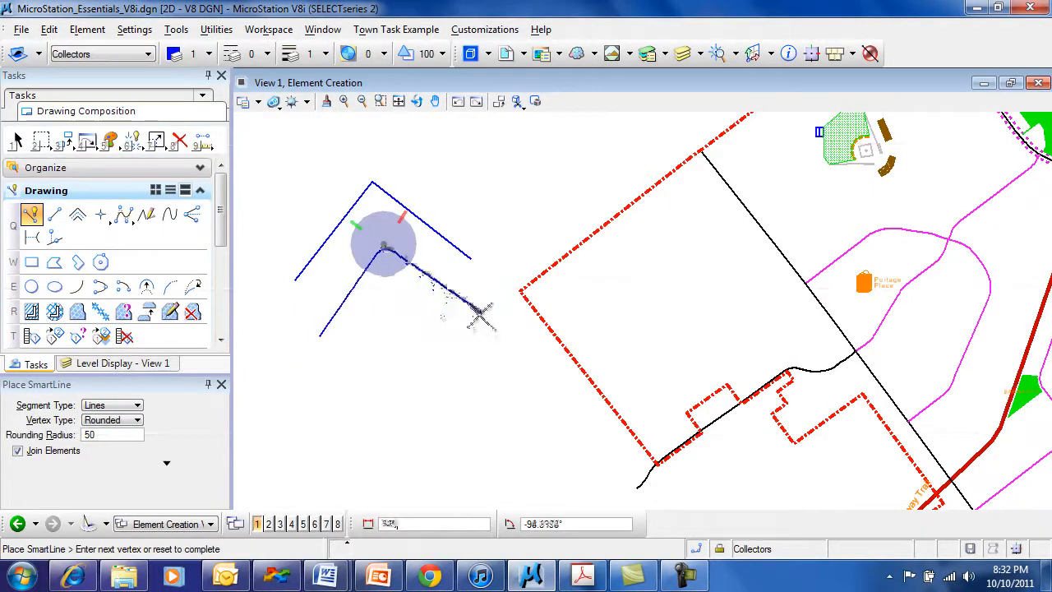
click(476, 308)
right_click(484, 371)
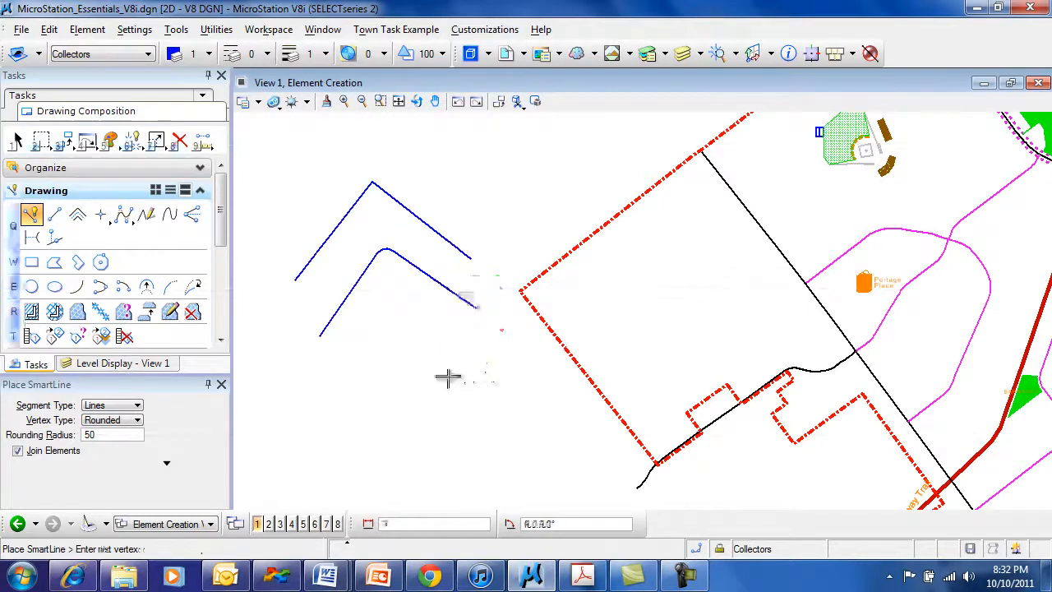
- Draw a closed, filled four-sided SmartLine shape with rounded corners below the two line strings, and delete the shape
click(360, 356)
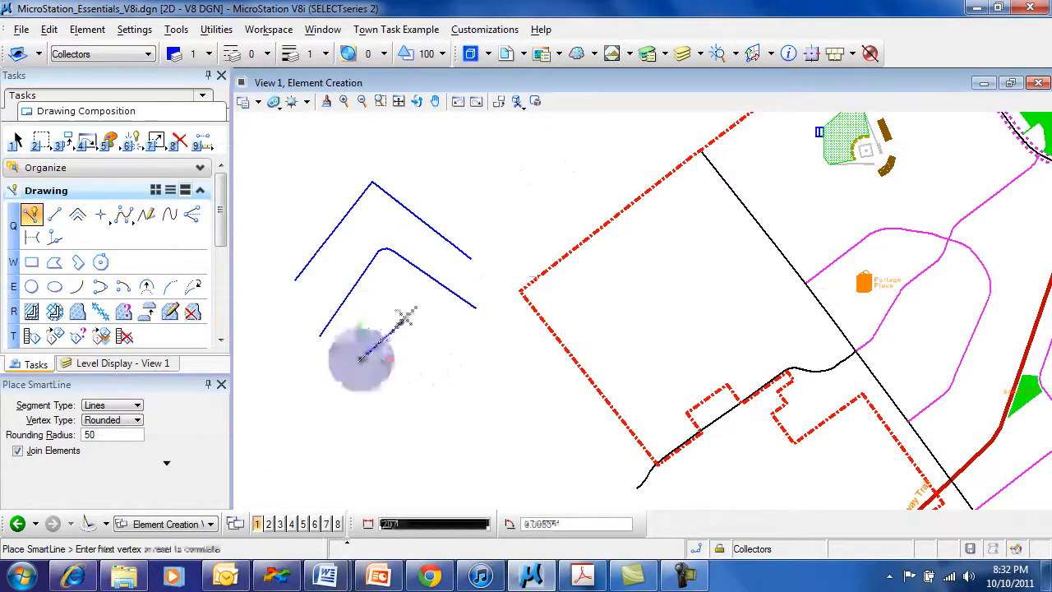
click(407, 316)
click(457, 364)
scroll(425, 339, up, 1)
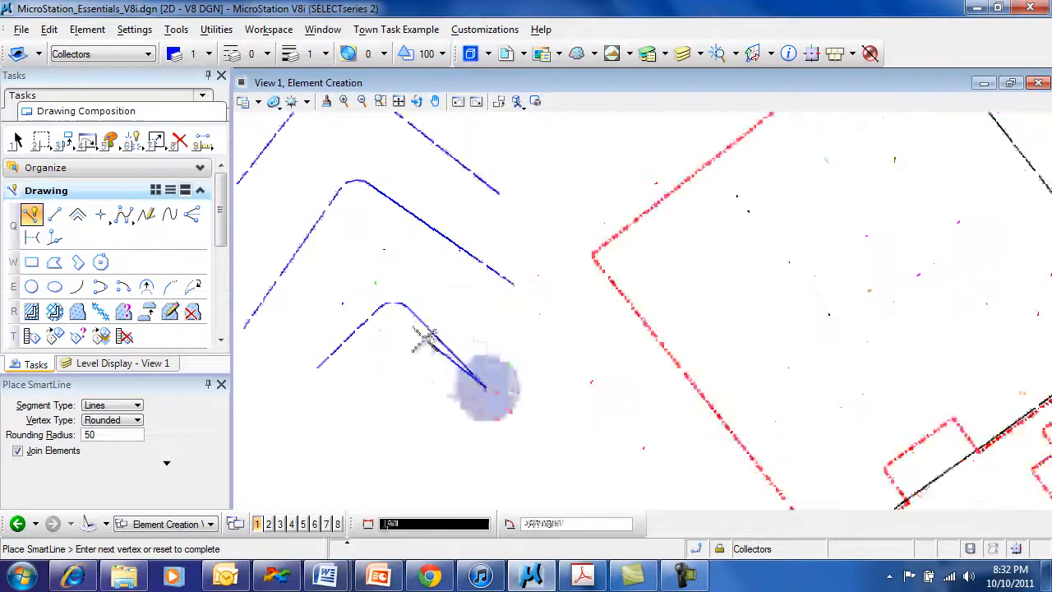
click(419, 448)
click(312, 371)
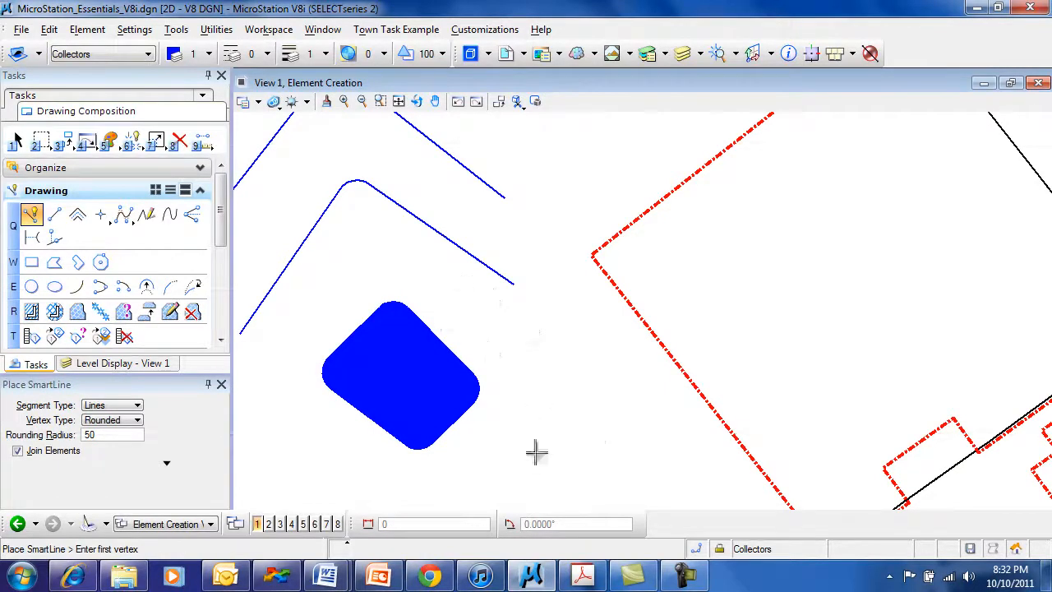
click(179, 141)
click(435, 375)
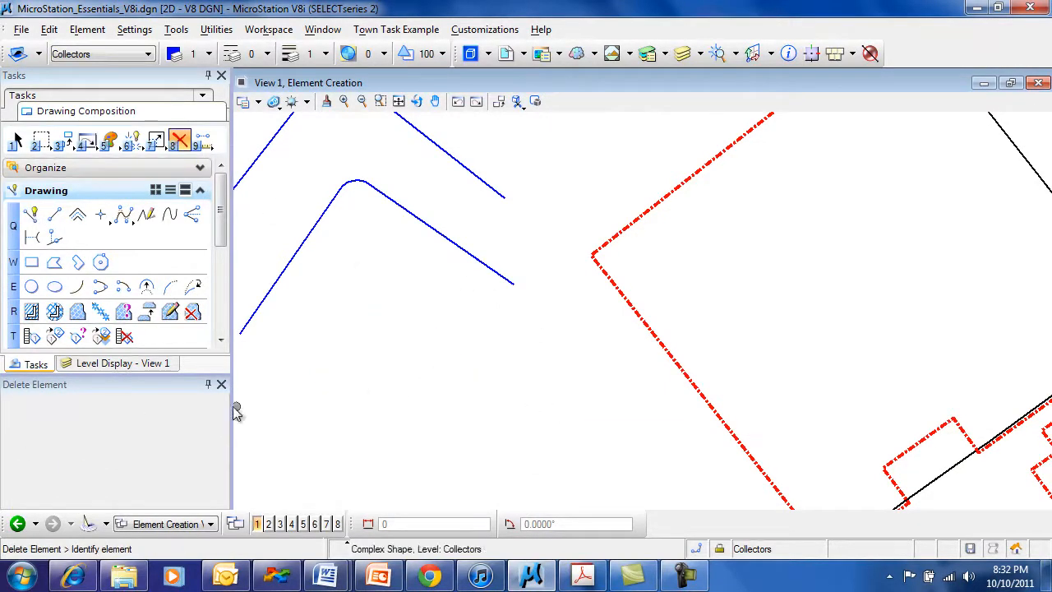
- Draw an open four-segment SmartLine below the rounded line string, using Chamfered vertices with a chamfer offset of 50
click(31, 214)
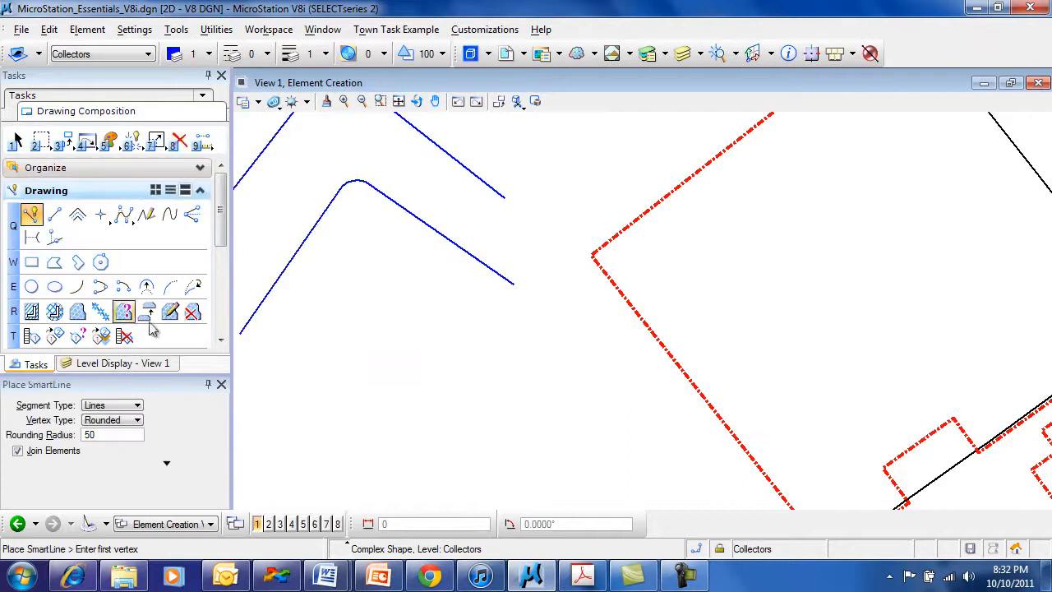
click(115, 419)
click(127, 434)
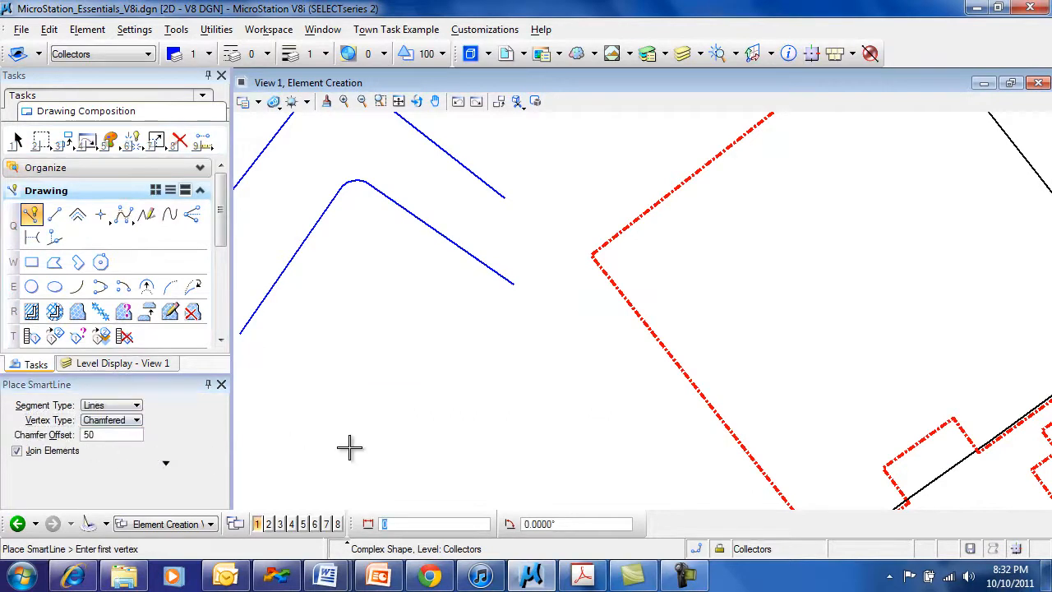
middle_drag(381, 446, 405, 323)
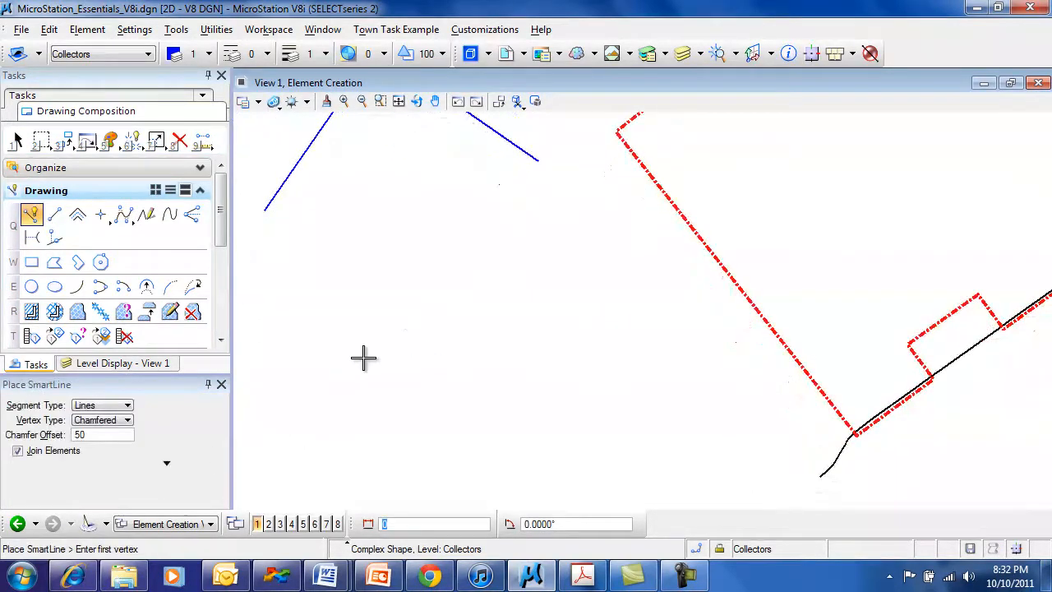
click(303, 359)
click(409, 206)
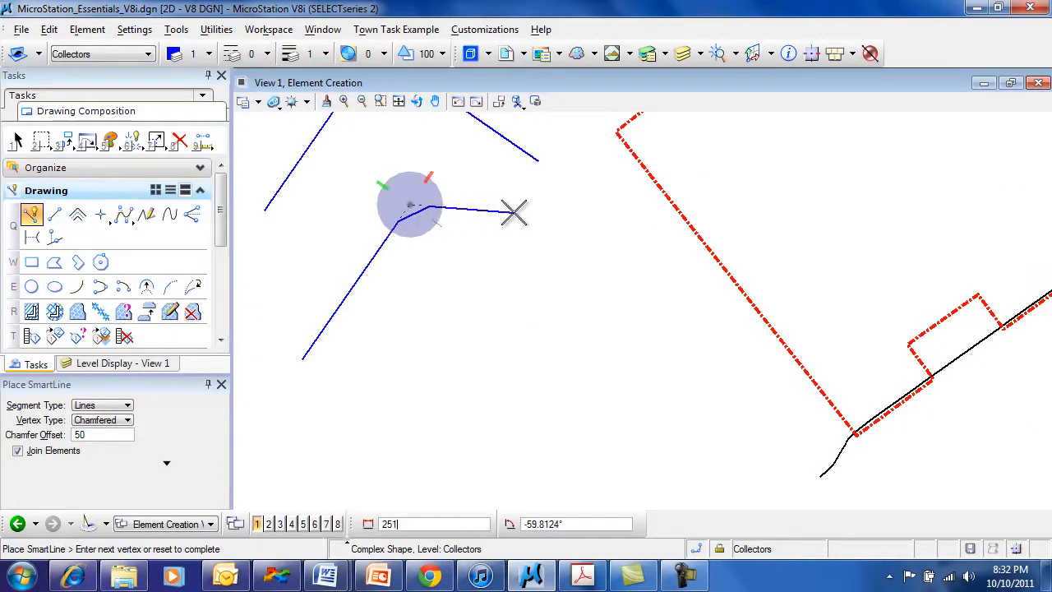
click(584, 329)
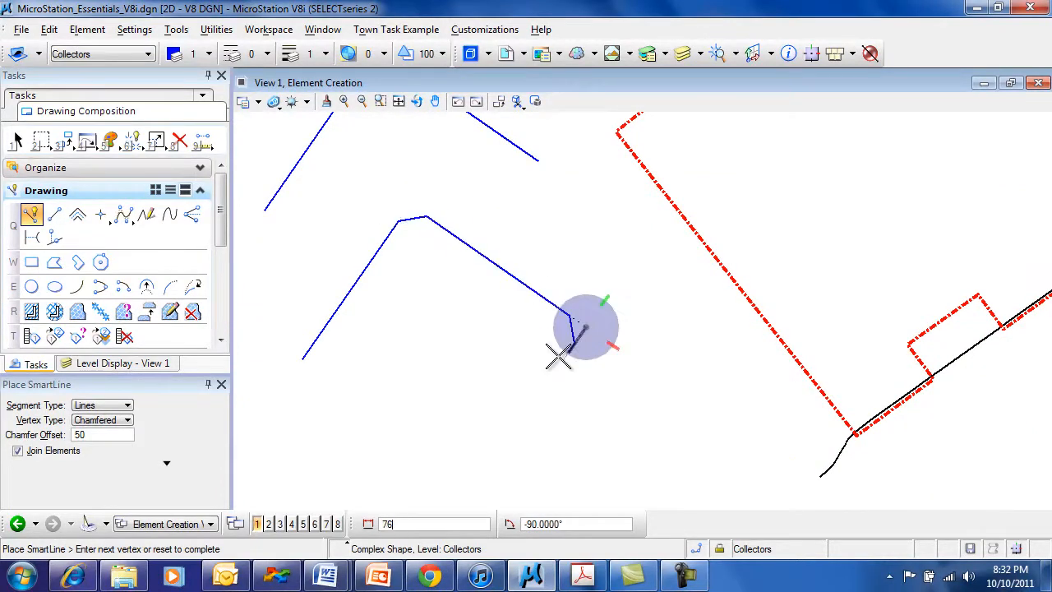
click(507, 435)
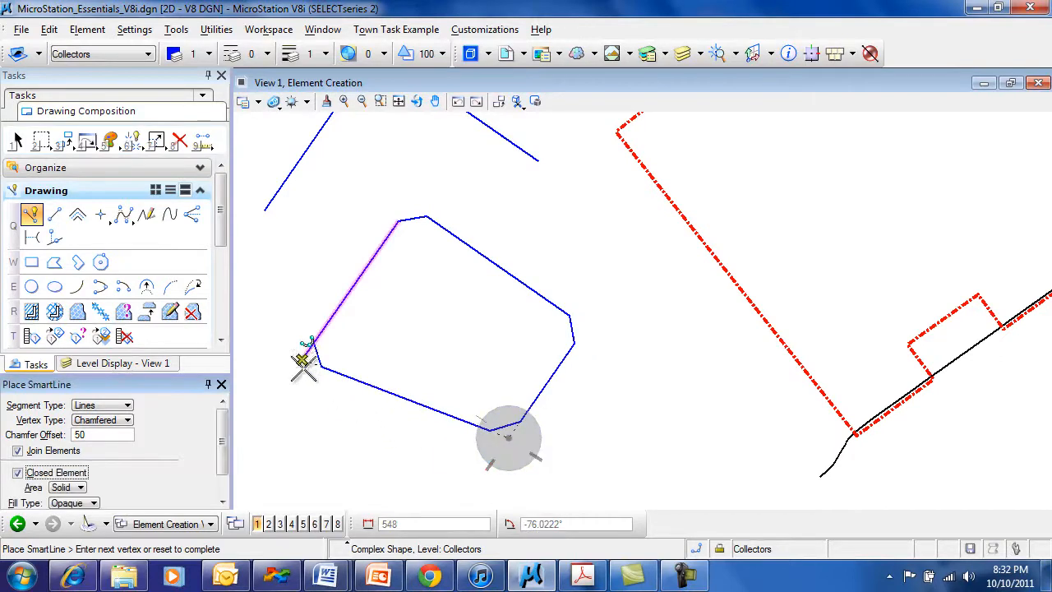
click(306, 396)
right_click(282, 417)
scroll(465, 388, down, 2)
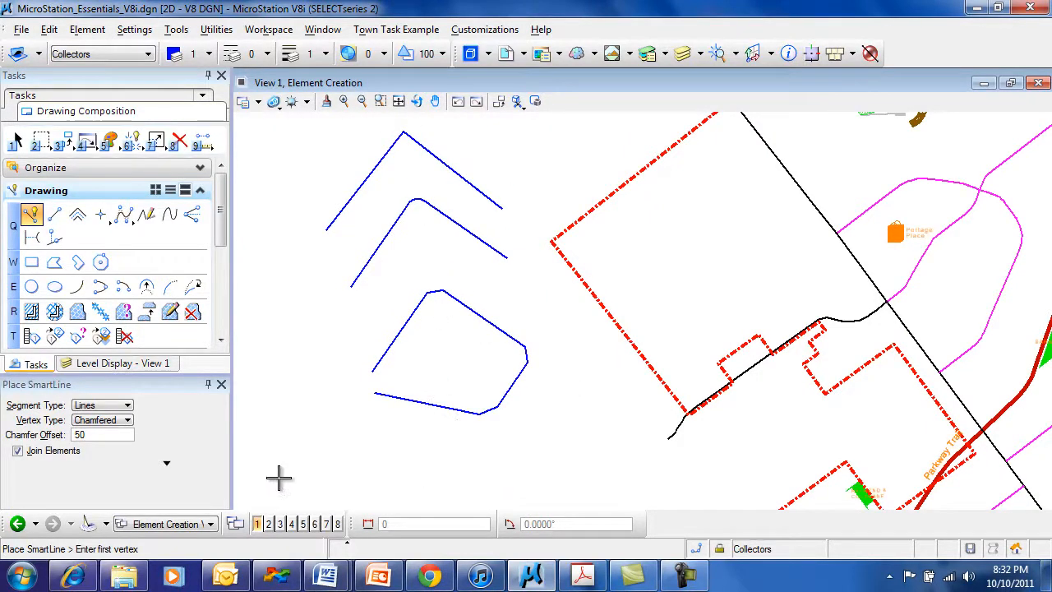
- Switch the SmartLine vertex type to Rounded and back to Chamfered
click(98, 421)
click(99, 410)
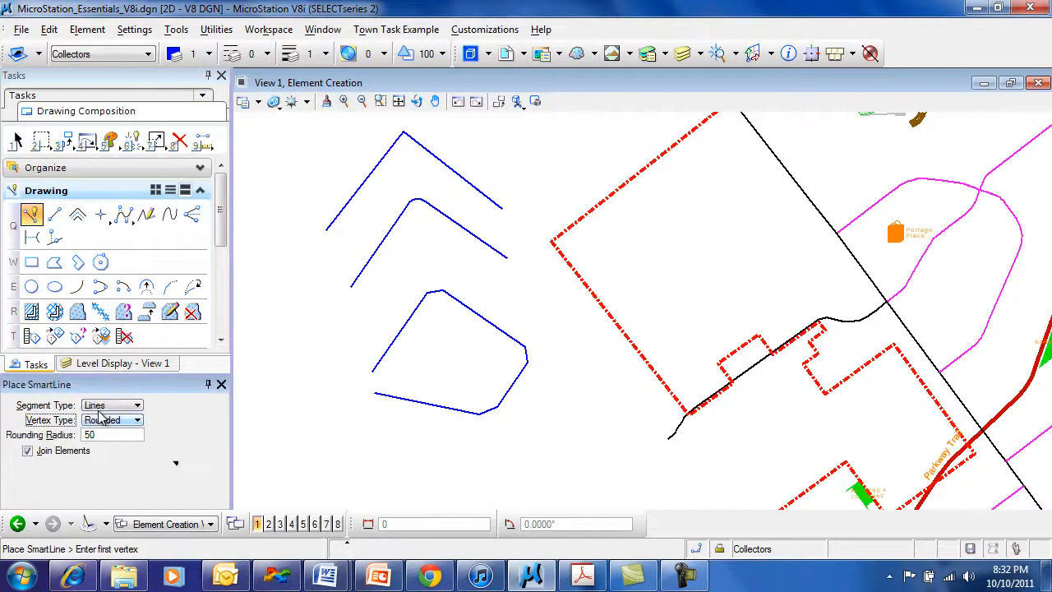
click(115, 420)
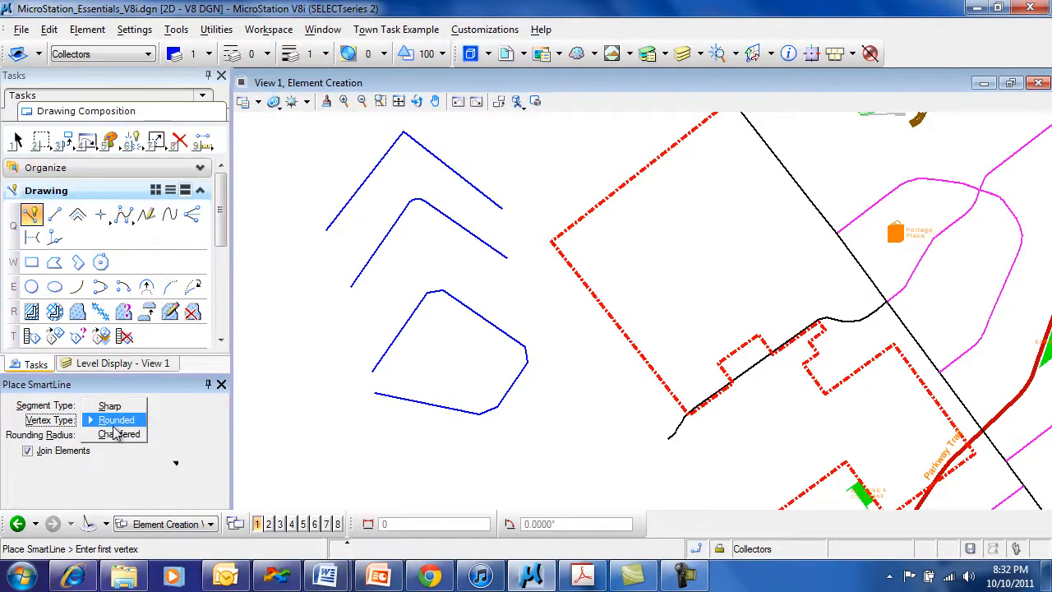
click(119, 437)
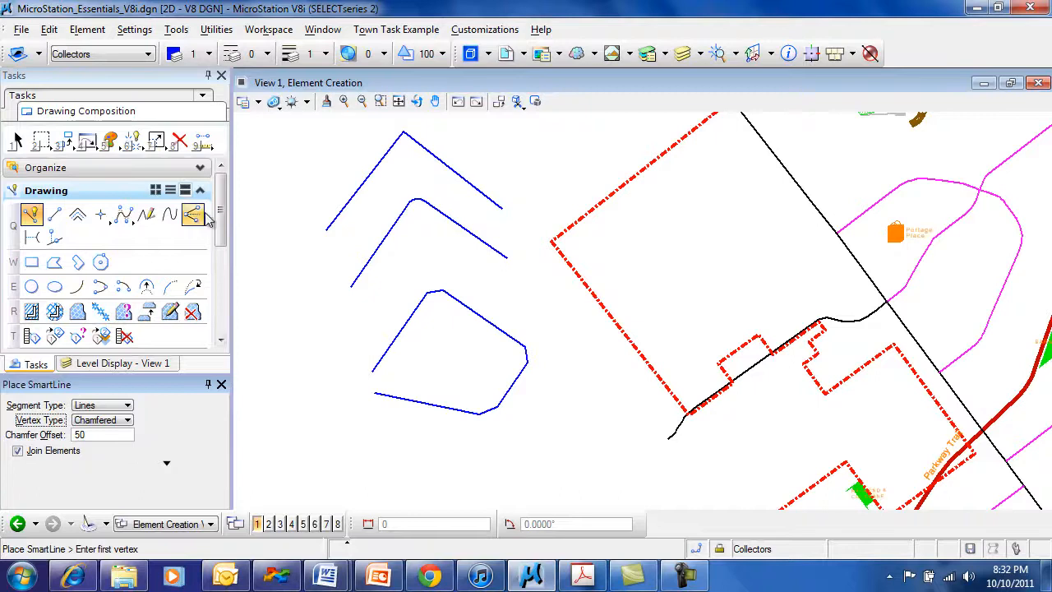
- Delete the chamfered, rounded and sharp-cornered line strings west of the red boundary
click(179, 142)
click(468, 410)
click(441, 214)
click(474, 185)
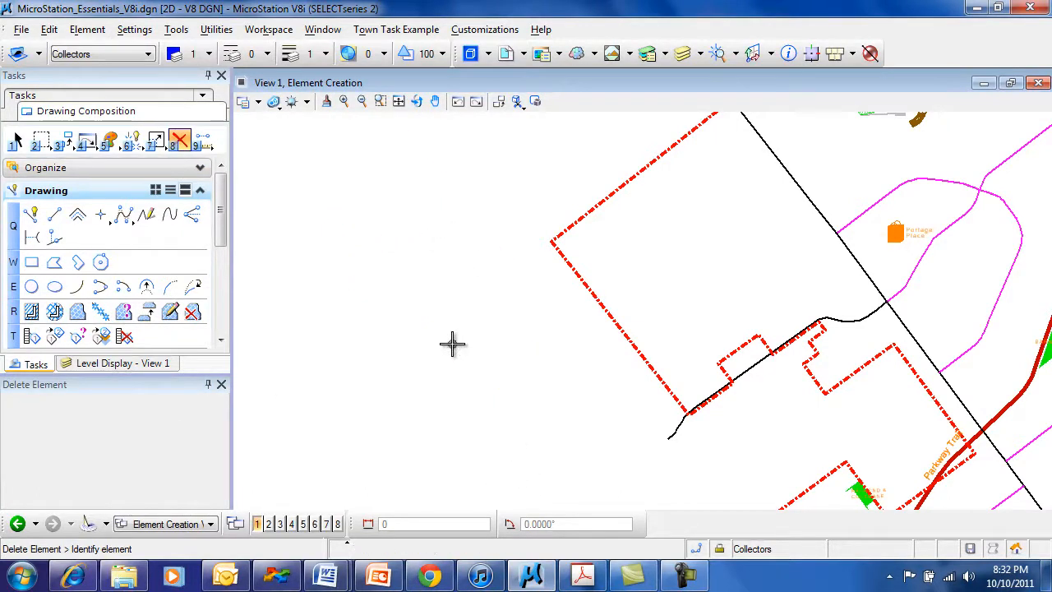
- Fit the whole drawing in View 1 and turn on the display of the raster reference Essentials-Smartline.jpg there
middle_click(461, 373)
middle_click(462, 373)
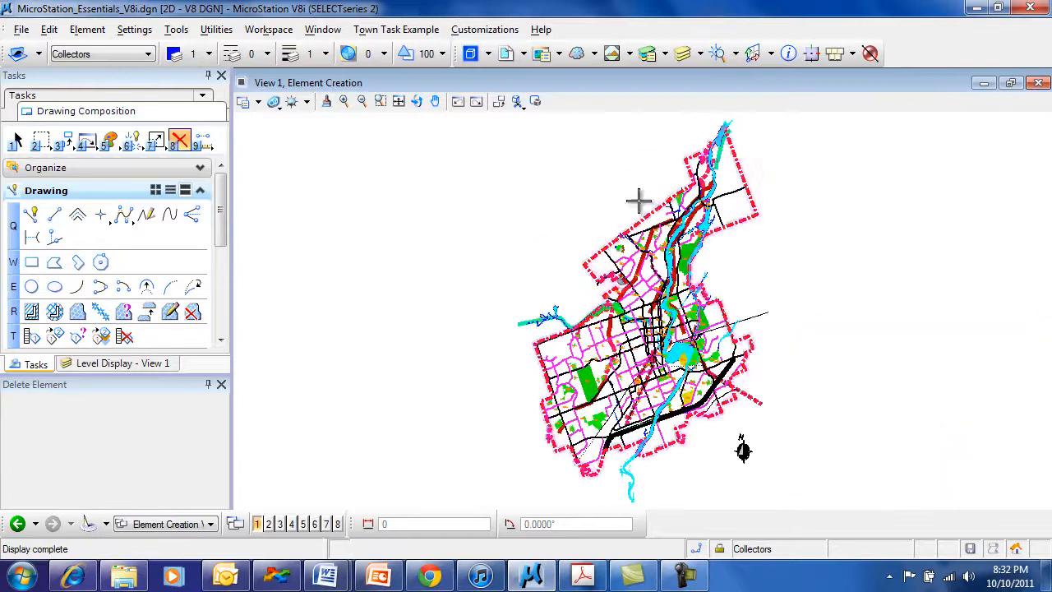
click(541, 53)
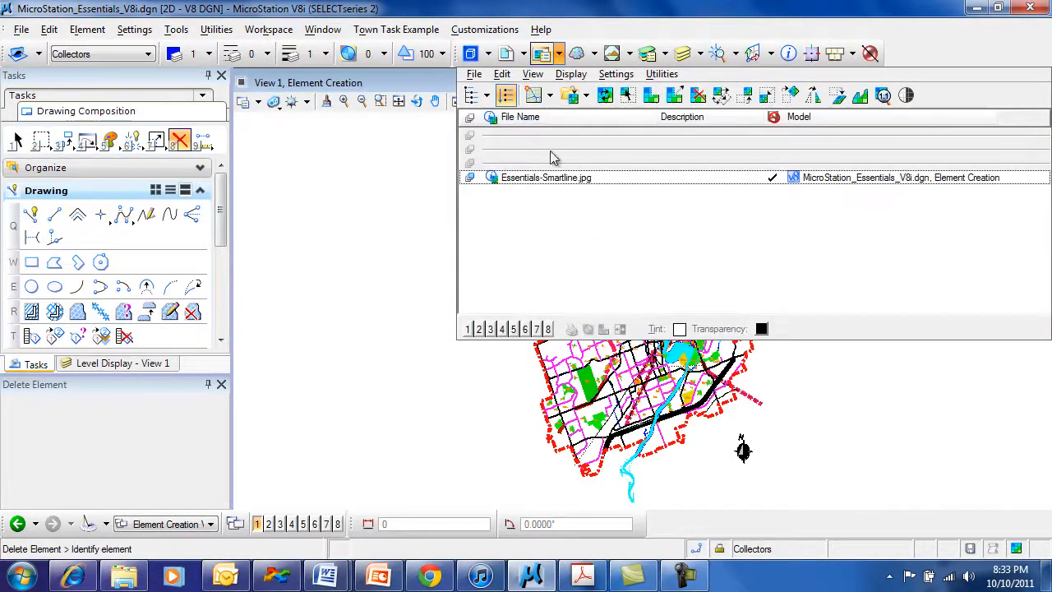
click(480, 188)
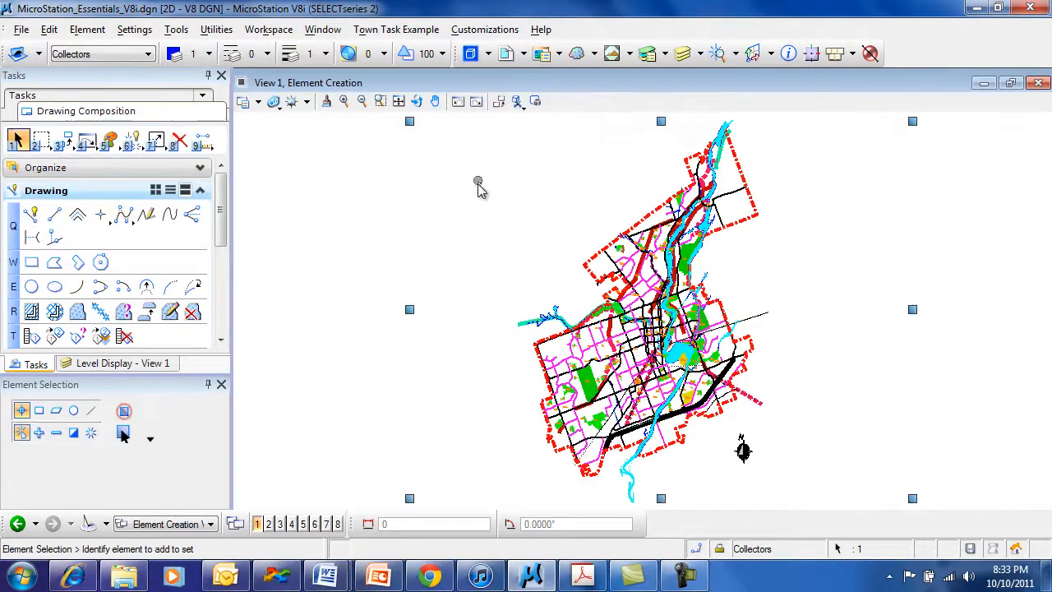
click(555, 54)
click(469, 328)
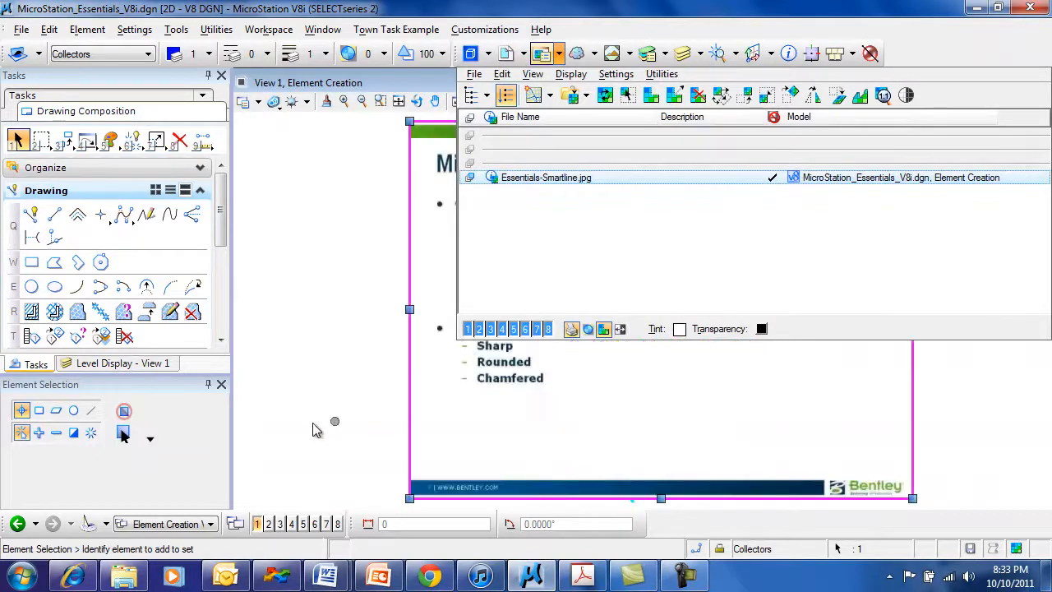